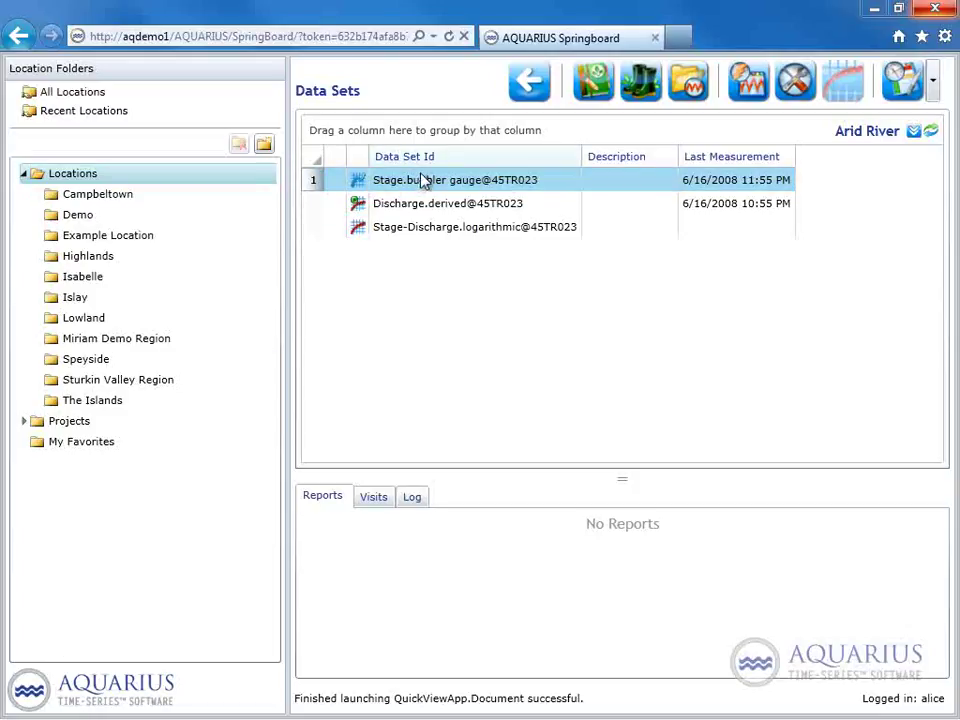
# Open the Stage.bubbler gauge@45TR023 data set in Quick View and display its last 60 days.
pyautogui.click(741, 90)
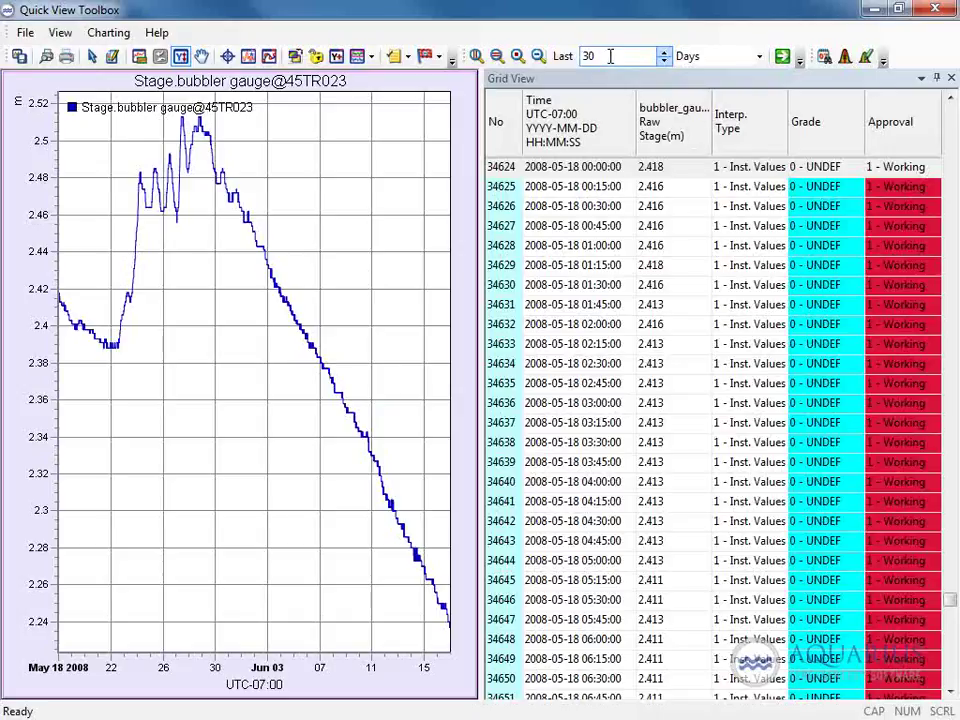
pyautogui.moveTo(606, 57); pyautogui.dragTo(565, 56)
pyautogui.write('60')
pyautogui.click(783, 57)
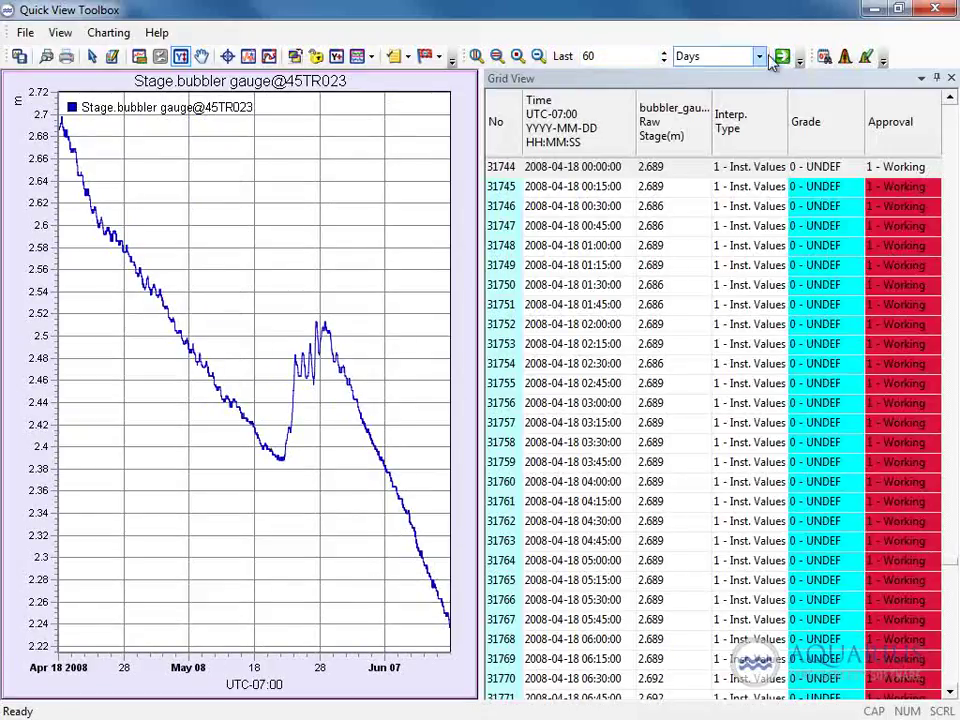
# Change the displayed period of the stage data to the last 4 months.
pyautogui.doubleClick(619, 60)
pyautogui.write('4')
pyautogui.click(761, 57)
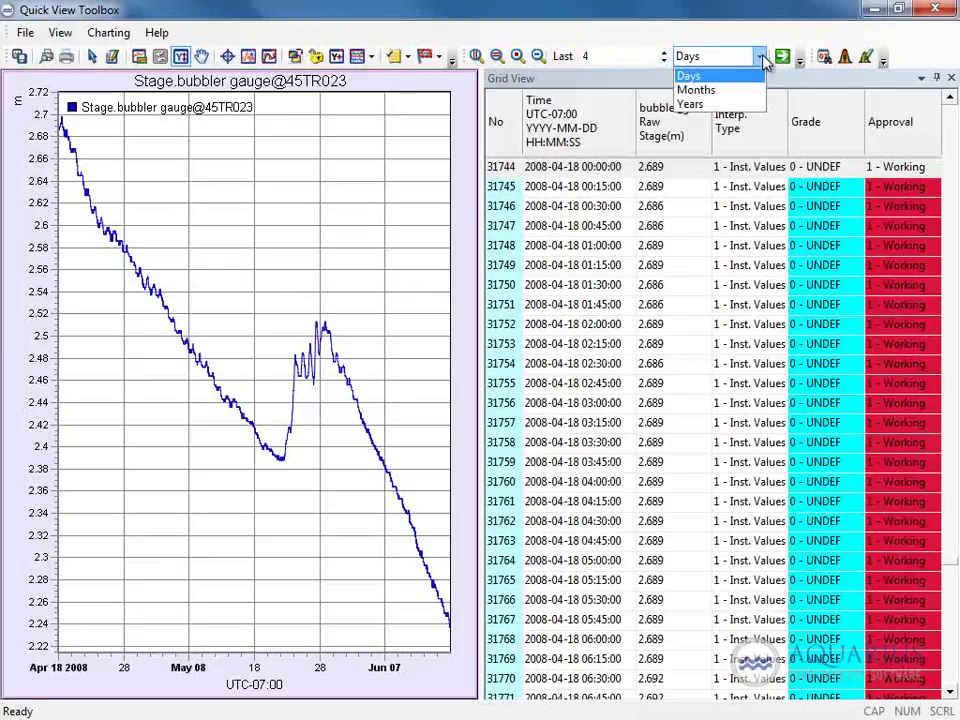
pyautogui.click(750, 90)
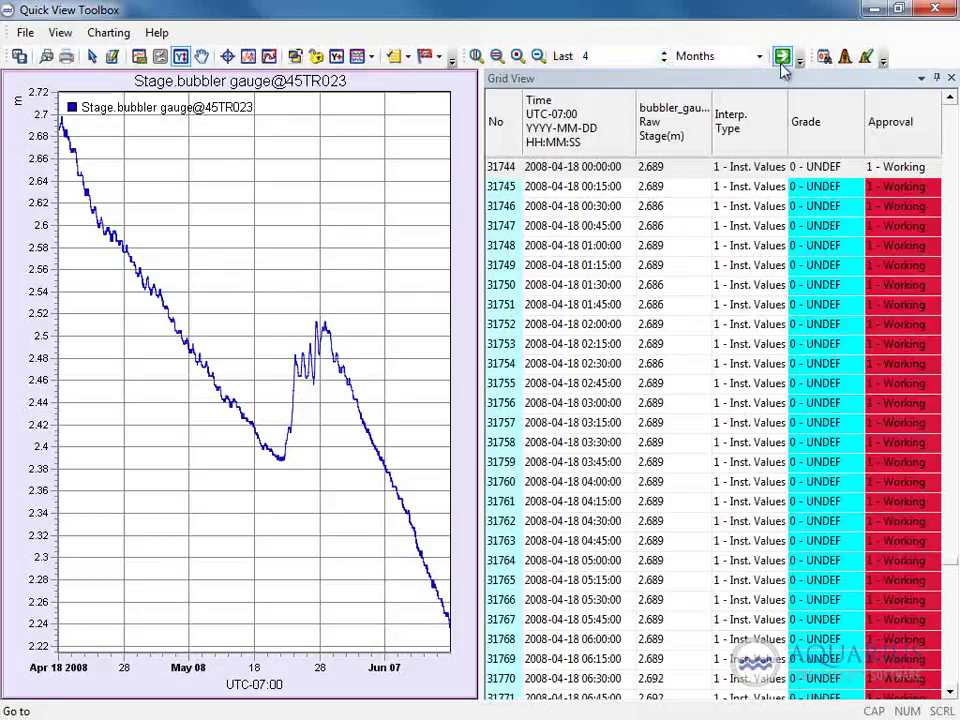
pyautogui.click(782, 58)
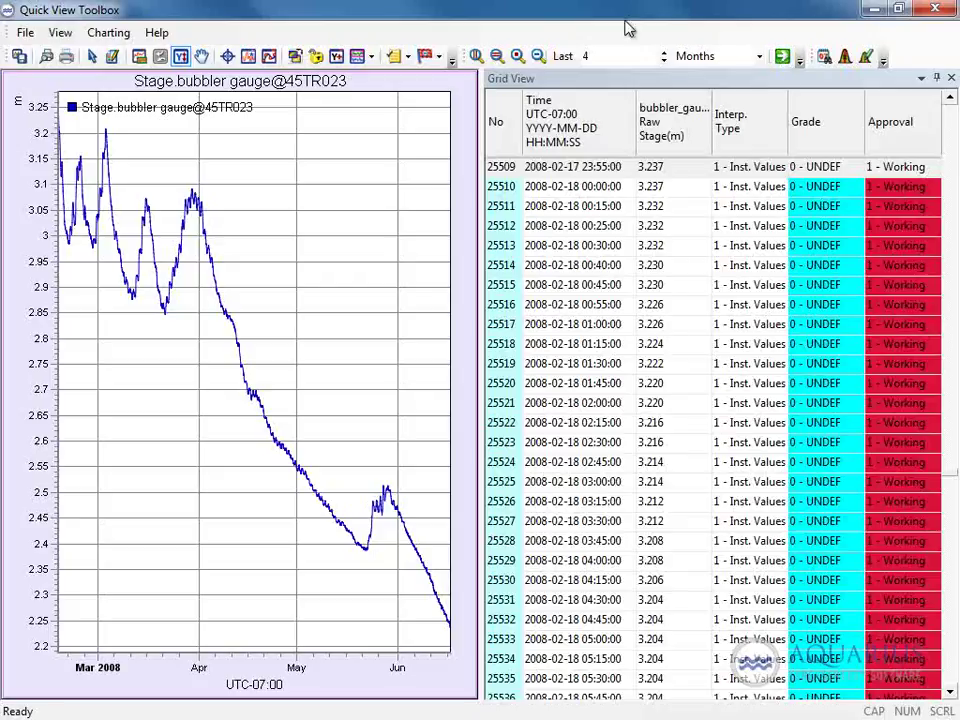
# Zoom the time axis into March 2008, and box-zoom from about March 11 to the end of that period.
pyautogui.click(477, 57)
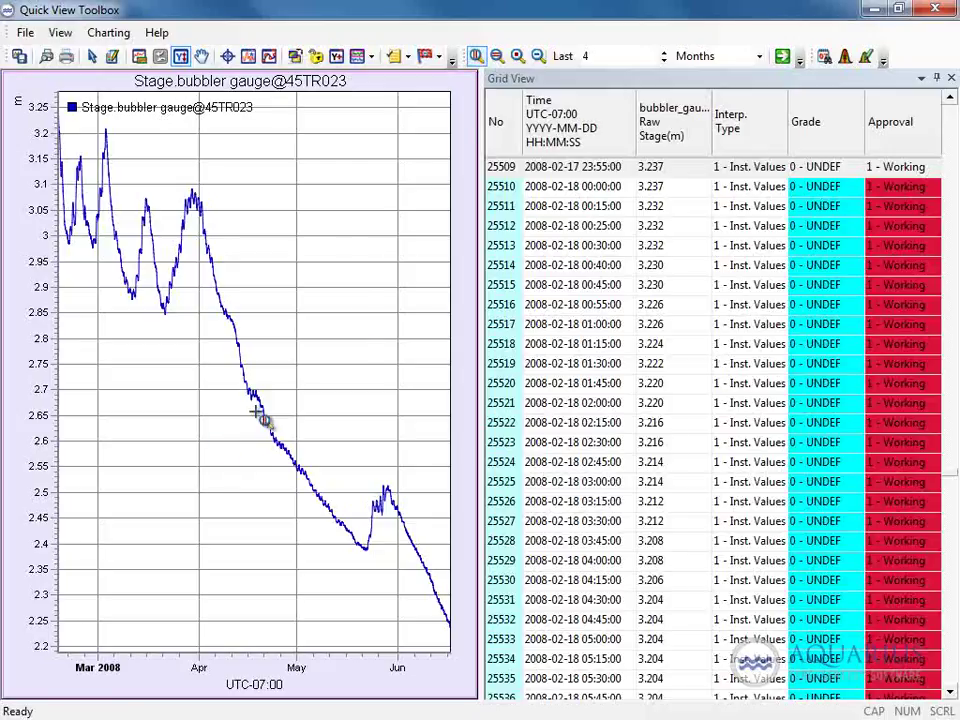
pyautogui.moveTo(96, 568); pyautogui.dragTo(200, 575)
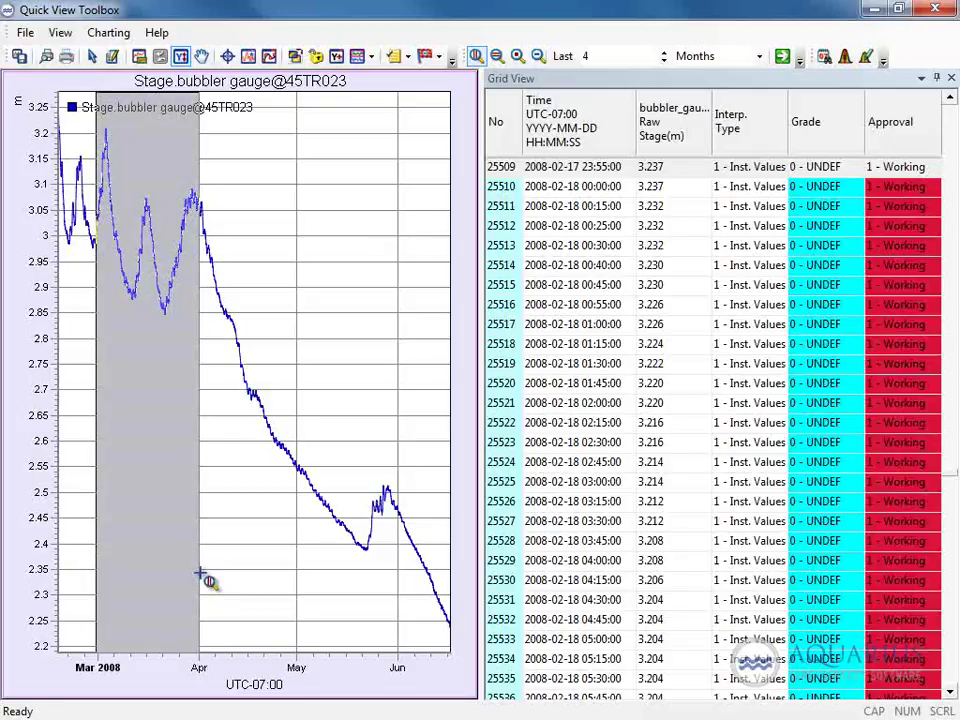
pyautogui.moveTo(200, 575); pyautogui.dragTo(200, 576)
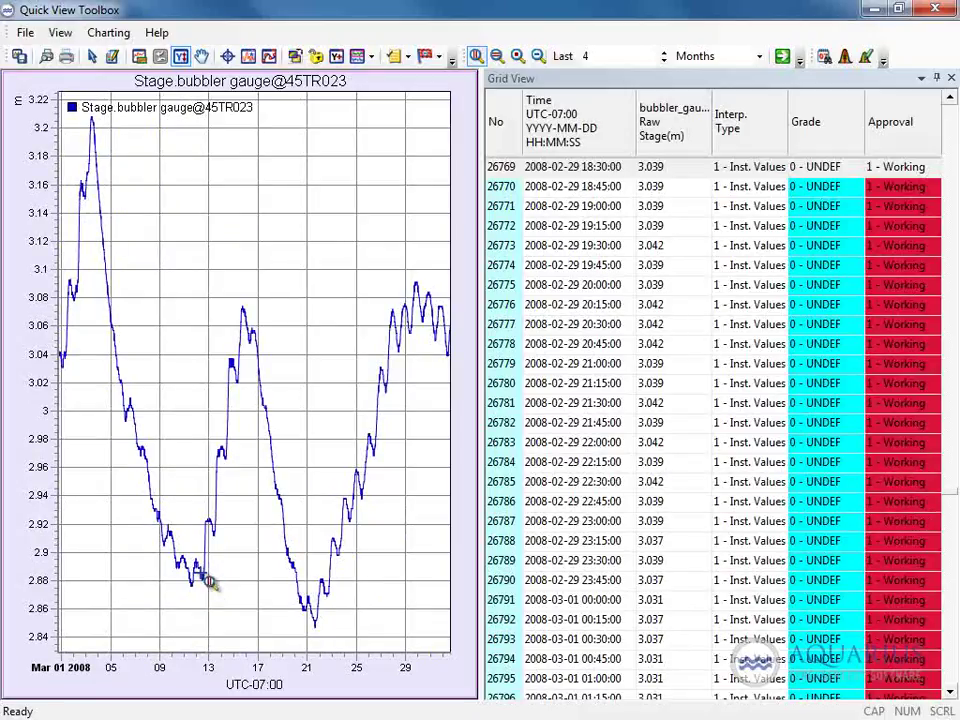
pyautogui.click(517, 57)
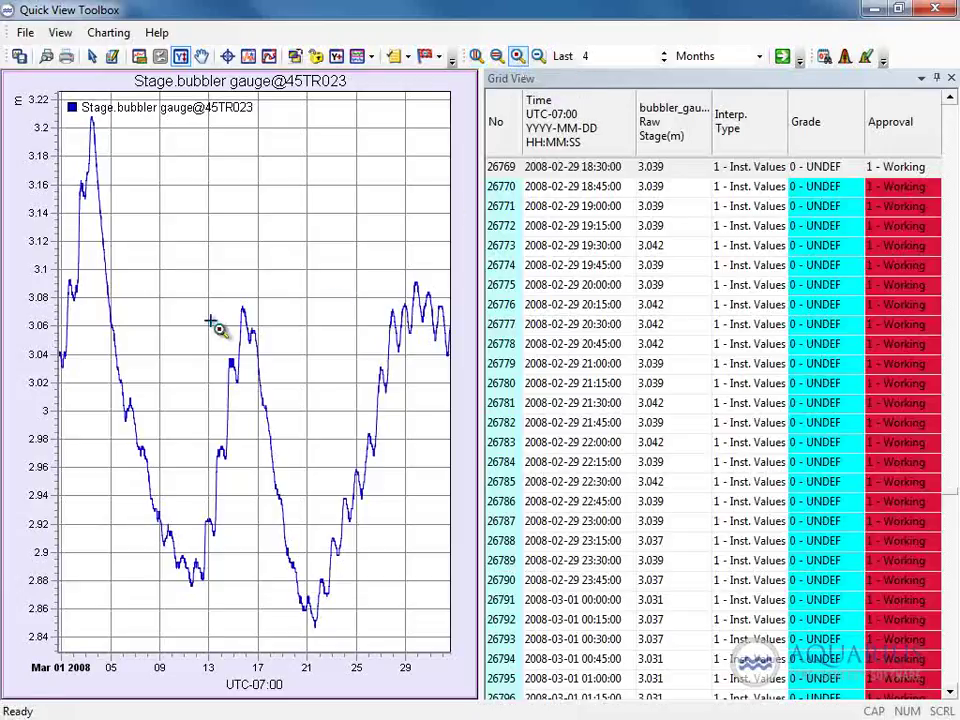
pyautogui.moveTo(190, 284); pyautogui.dragTo(448, 640)
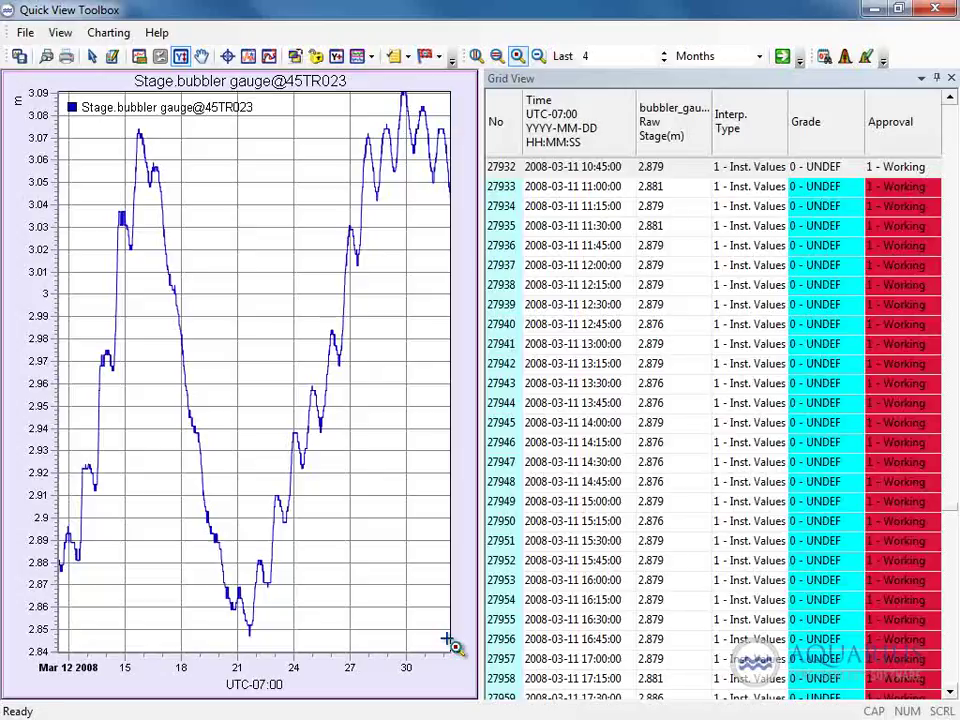
# Zoom the stage axis into about 2.94 to 3.02 m, and zoom it back out until it spans roughly 0.7 to 5.6 m.
pyautogui.click(498, 57)
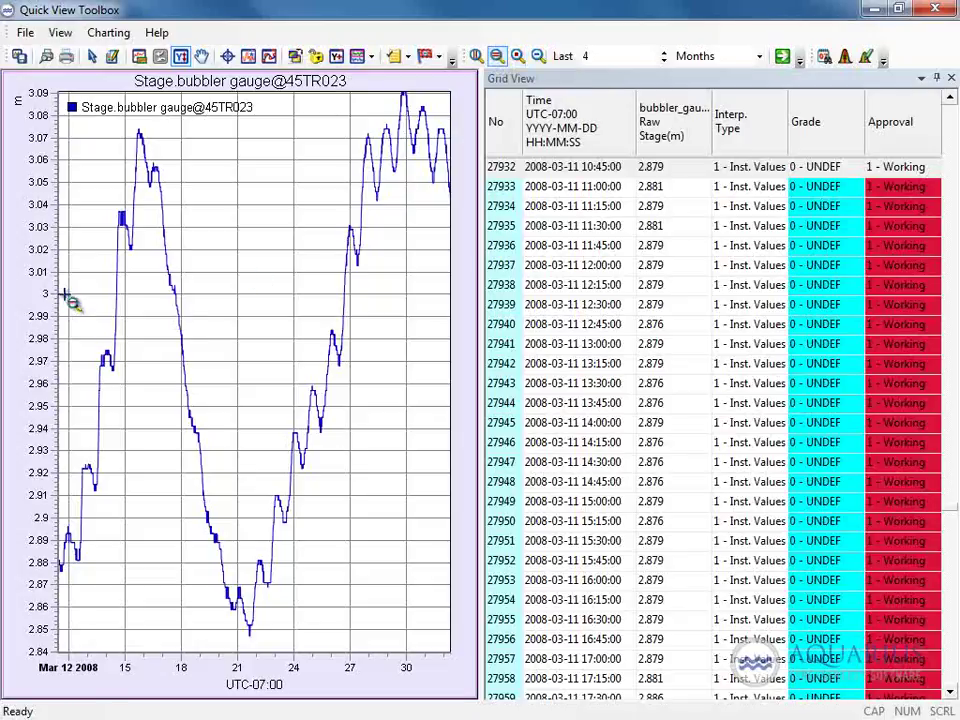
pyautogui.moveTo(63, 249); pyautogui.dragTo(58, 428)
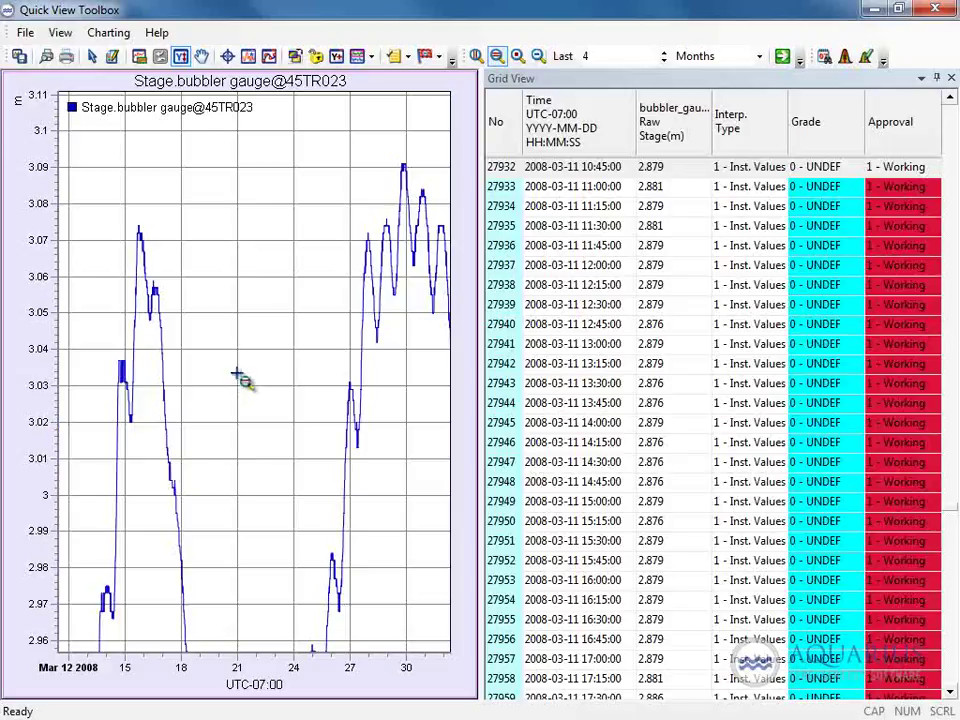
pyautogui.click(297, 274)
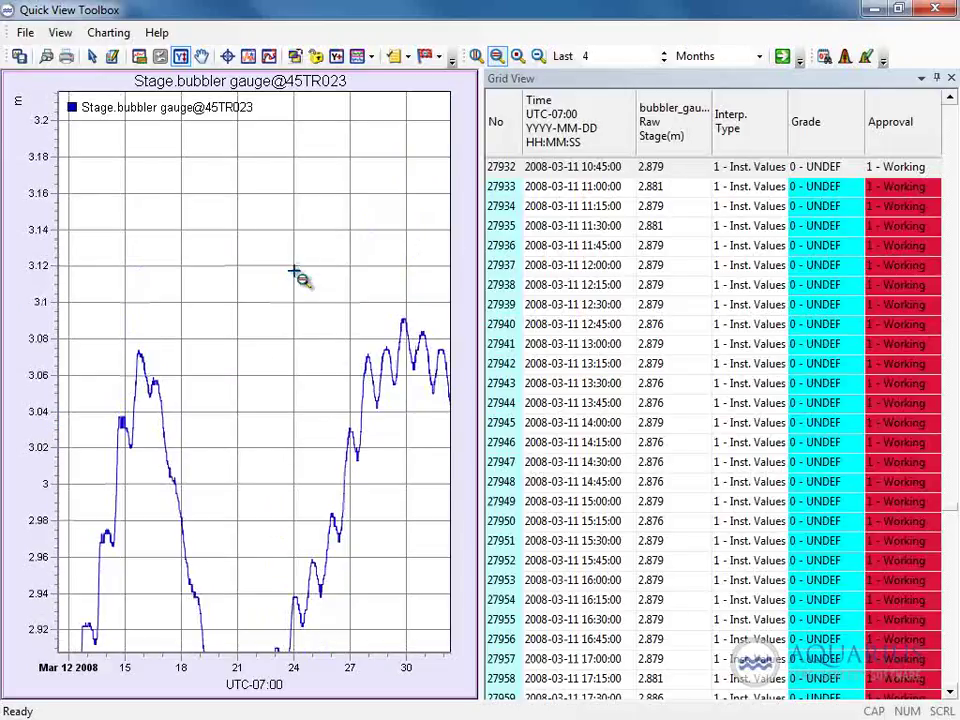
pyautogui.click(283, 373)
pyautogui.click(281, 377)
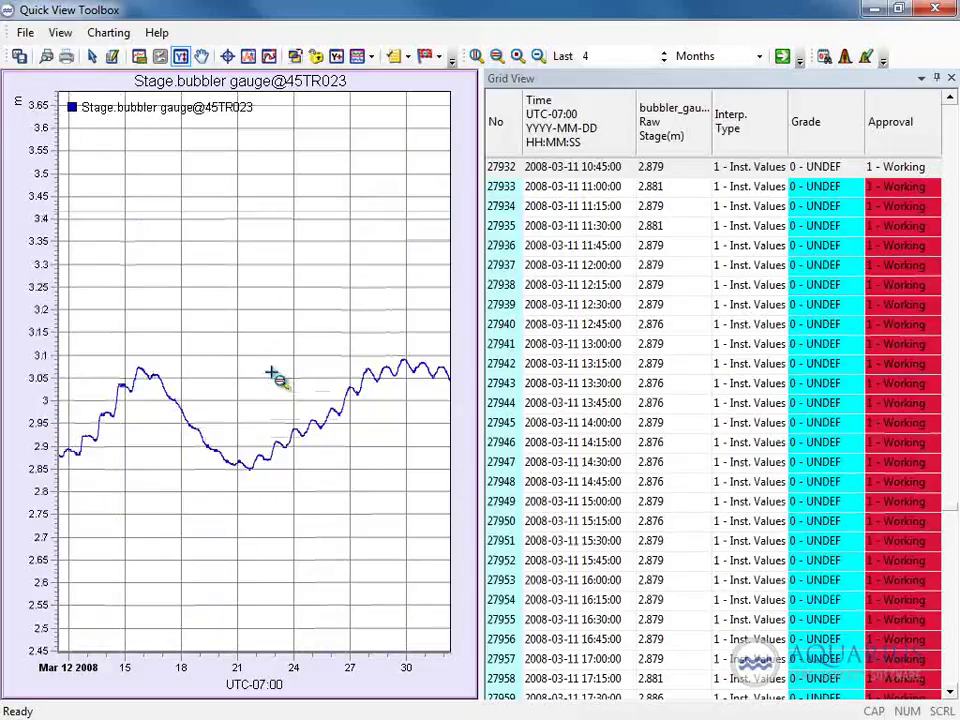
pyautogui.click(276, 376)
pyautogui.click(273, 369)
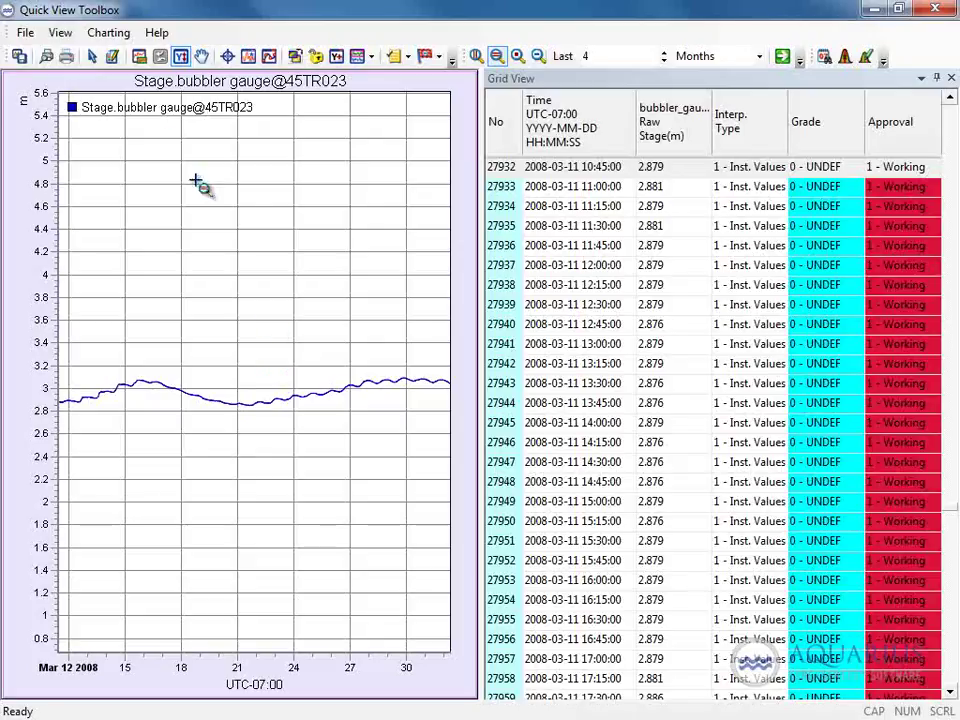
# Reset the chart axes and zoom the time axis to about February 27 through late April 2008.
pyautogui.click(161, 58)
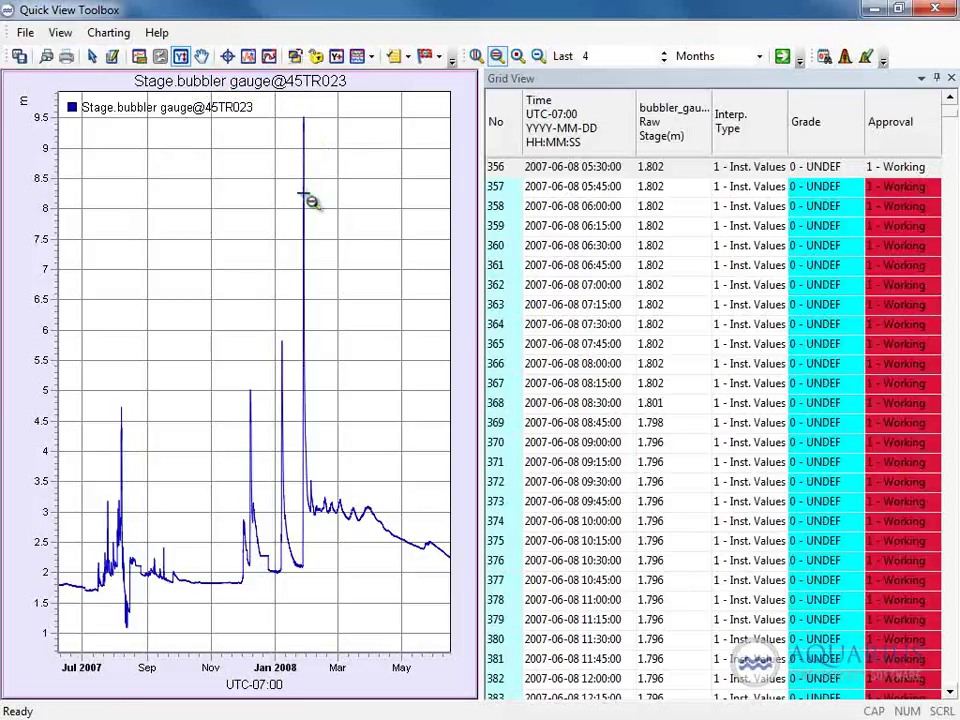
pyautogui.click(476, 56)
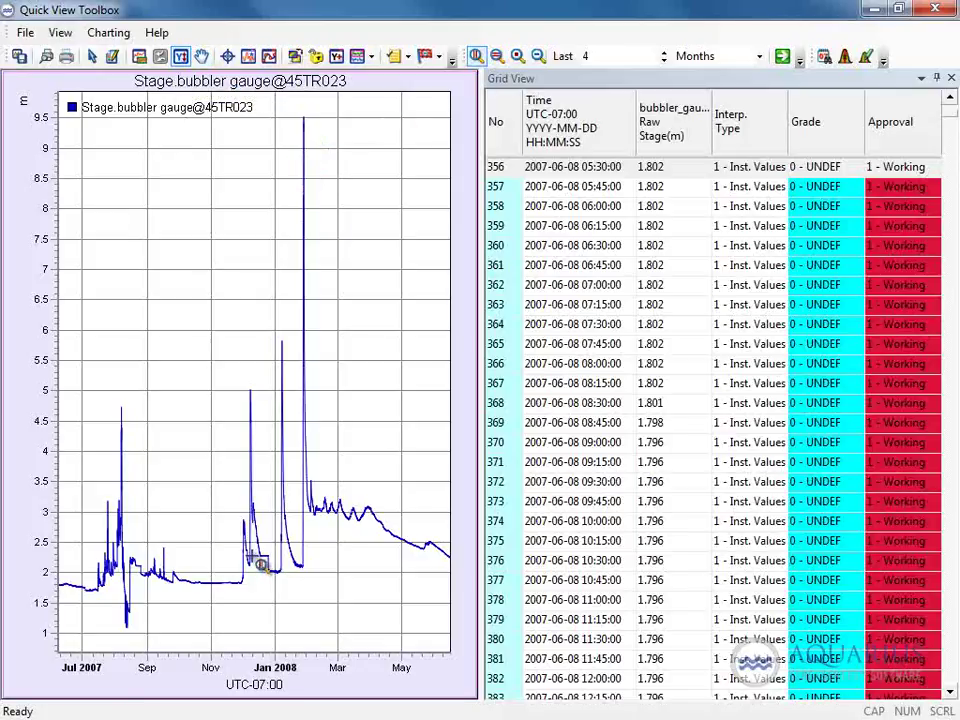
pyautogui.moveTo(335, 508); pyautogui.dragTo(397, 508)
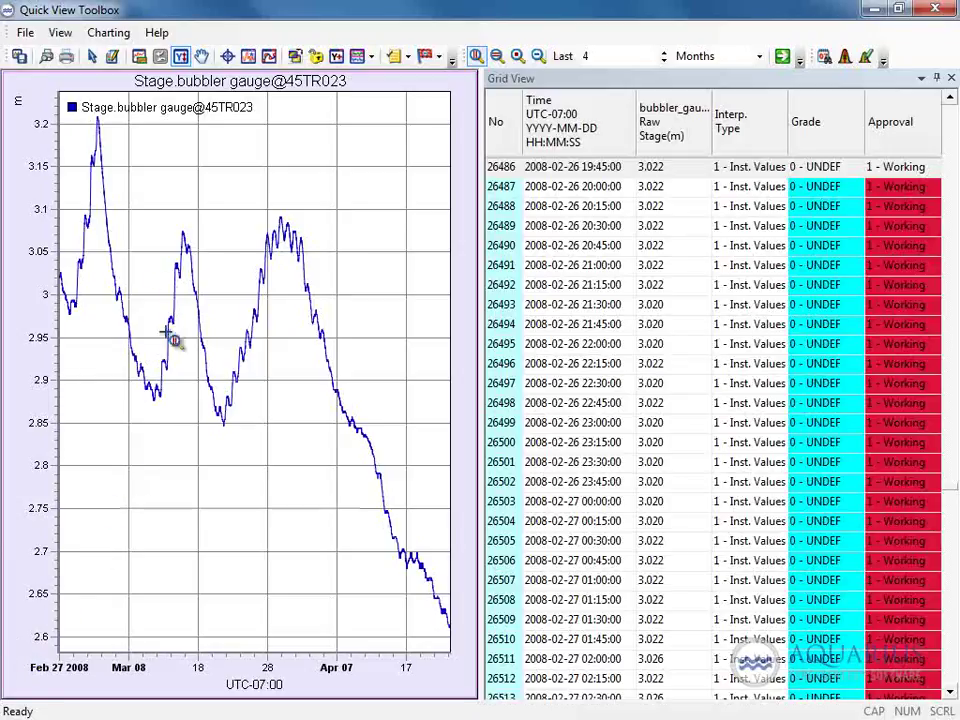
# Reset the axes, turn off Y-axis auto scaling, and zoom the time axis to about February 3 to April 3, 2008.
pyautogui.click(161, 57)
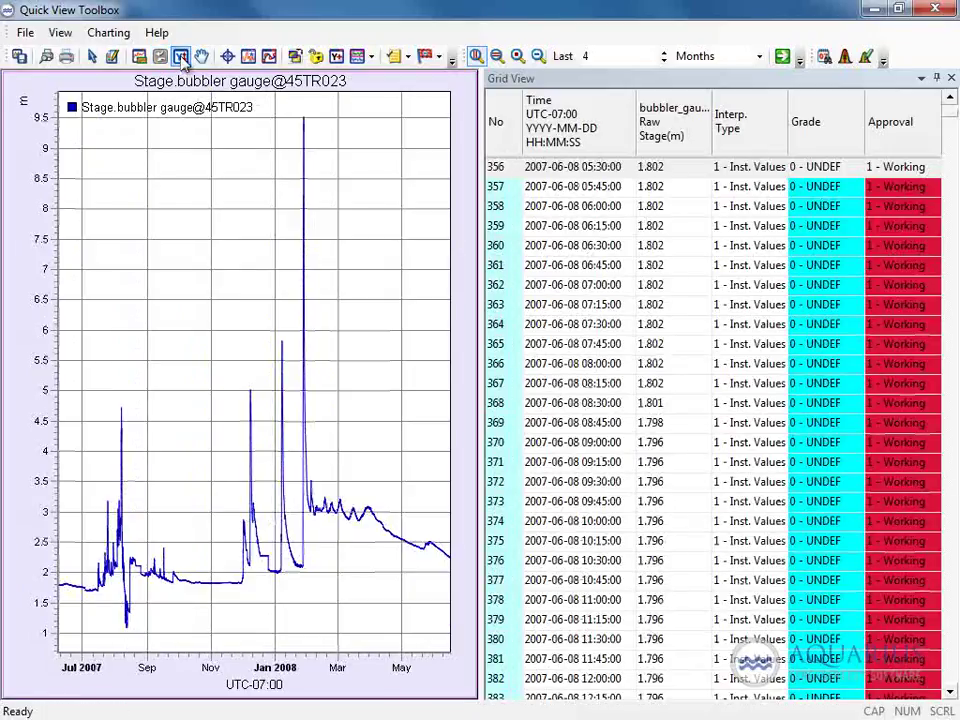
pyautogui.click(478, 57)
pyautogui.moveTo(310, 500); pyautogui.dragTo(374, 501)
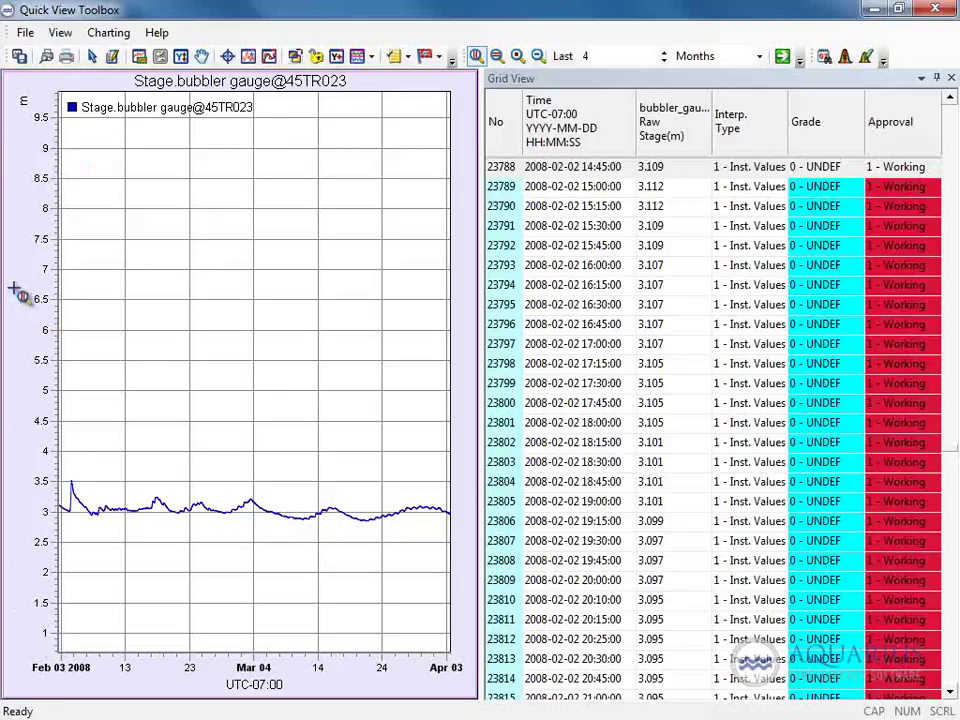
# Reset the chart axes to the full record and turn Y-axis auto scaling back on.
pyautogui.click(161, 60)
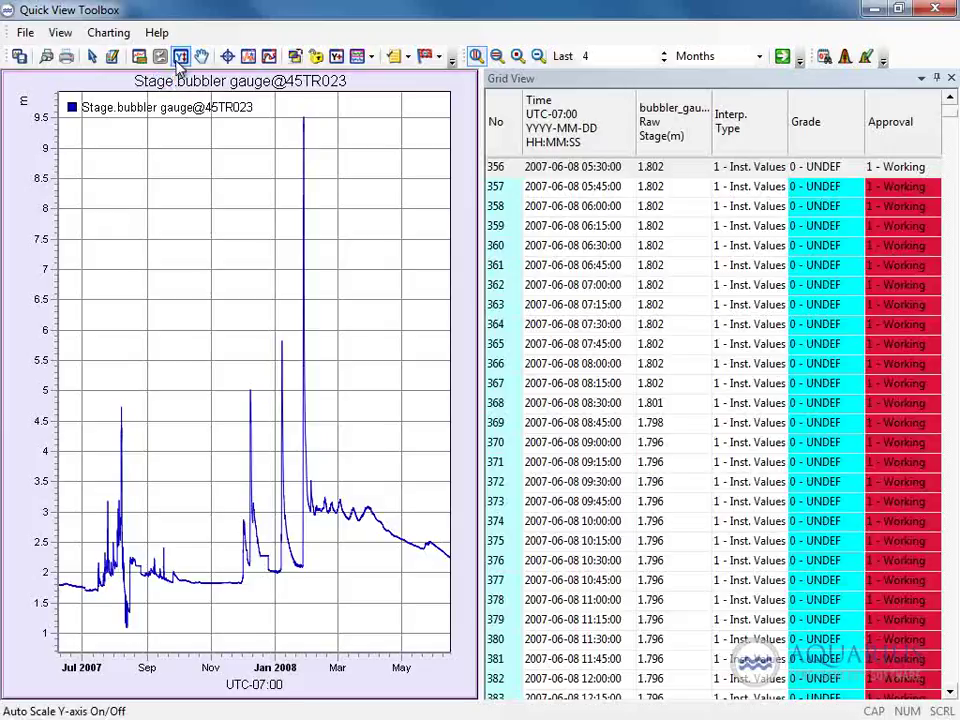
pyautogui.click(180, 58)
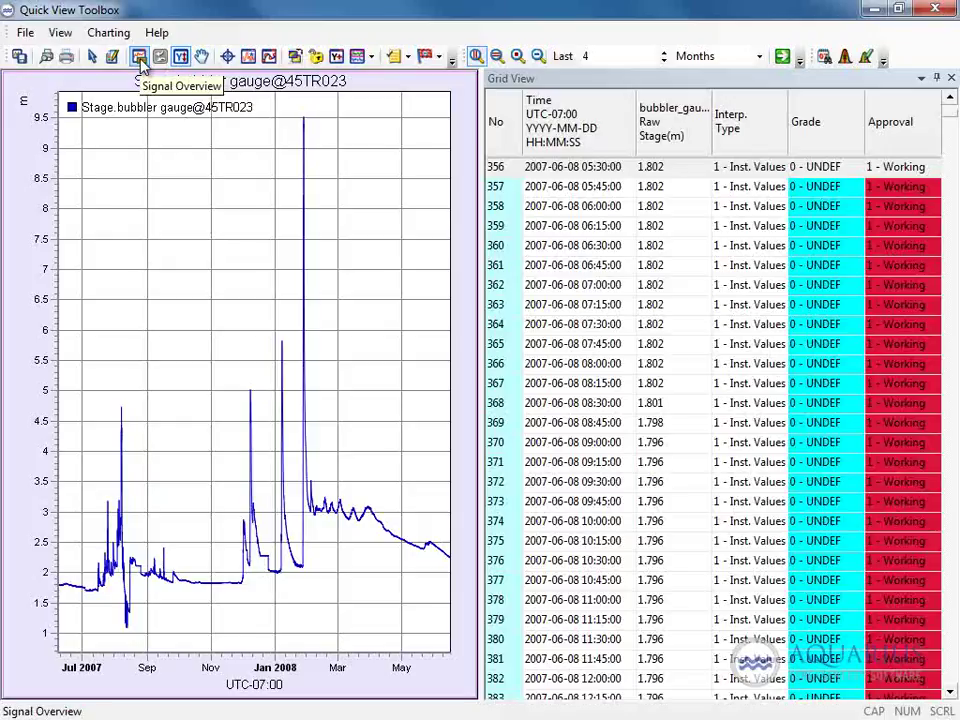
# Show the Signal Overview inset on a widened chart pane and box-zoom into about late June to mid-October 2007.
pyautogui.click(140, 58)
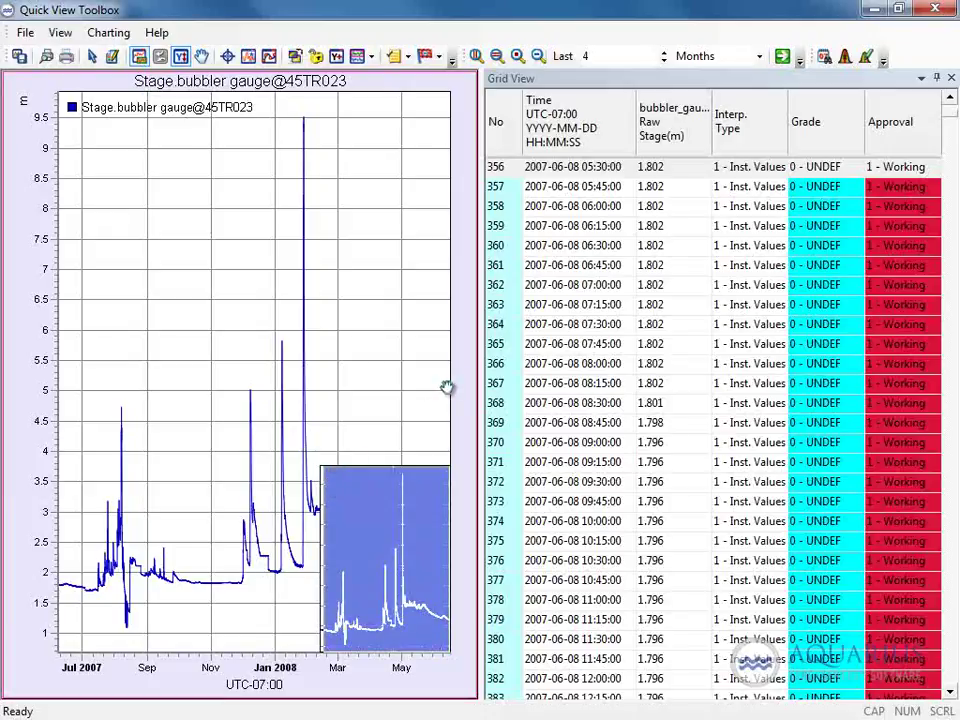
pyautogui.moveTo(482, 372); pyautogui.dragTo(793, 372)
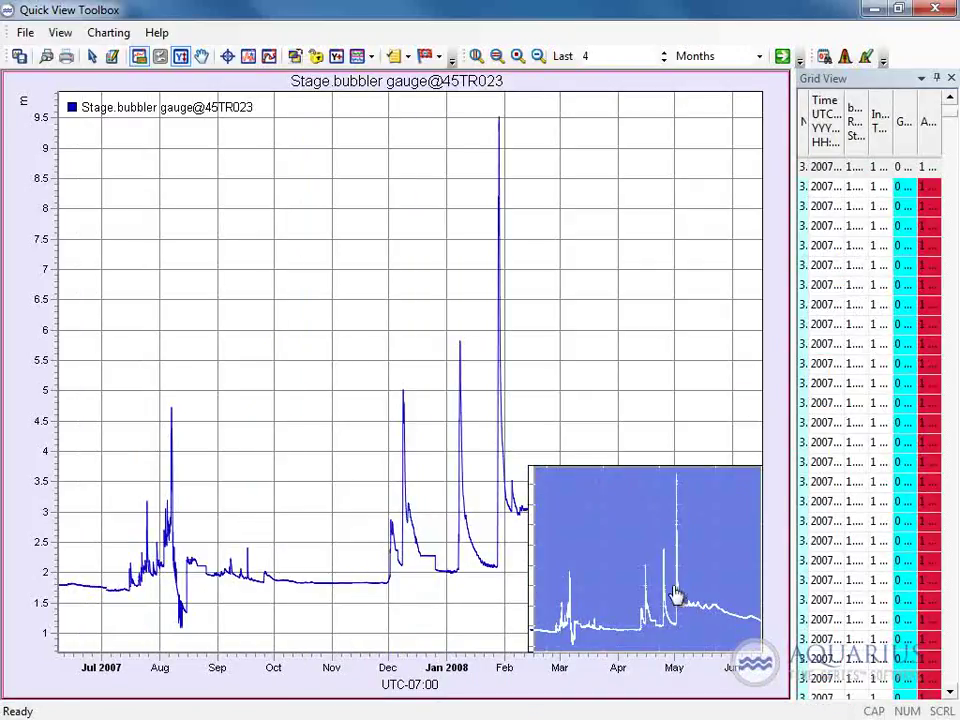
pyautogui.click(517, 56)
pyautogui.moveTo(90, 400); pyautogui.dragTo(304, 652)
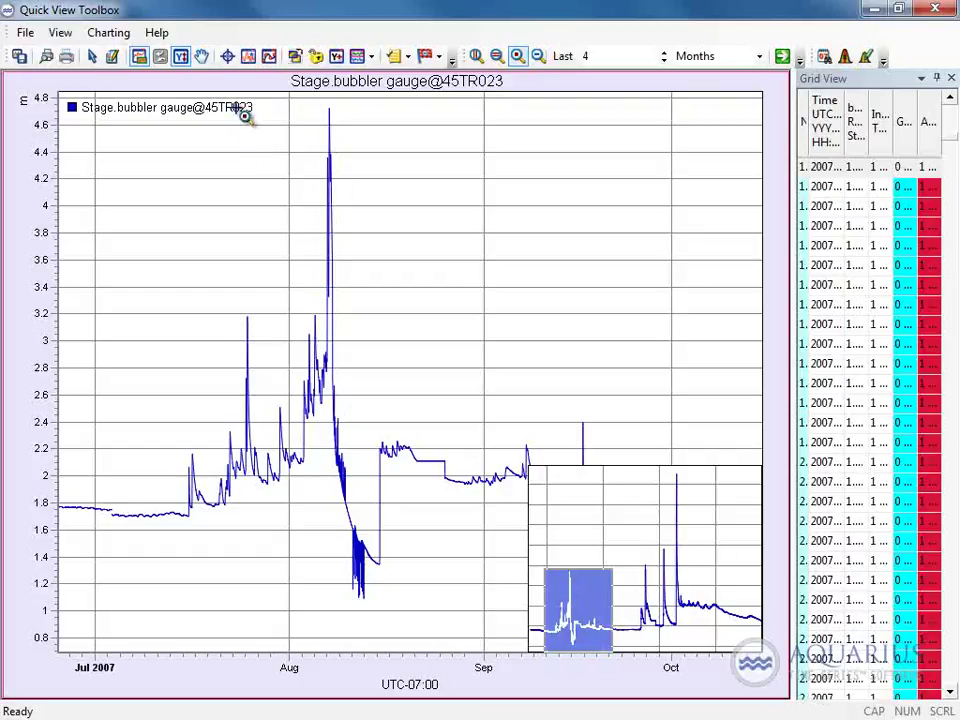
# Pan the zoomed chart forward in time until it covers about February to May 2008.
pyautogui.click(206, 63)
pyautogui.moveTo(441, 424); pyautogui.dragTo(262, 404)
pyautogui.moveTo(381, 529); pyautogui.dragTo(191, 514)
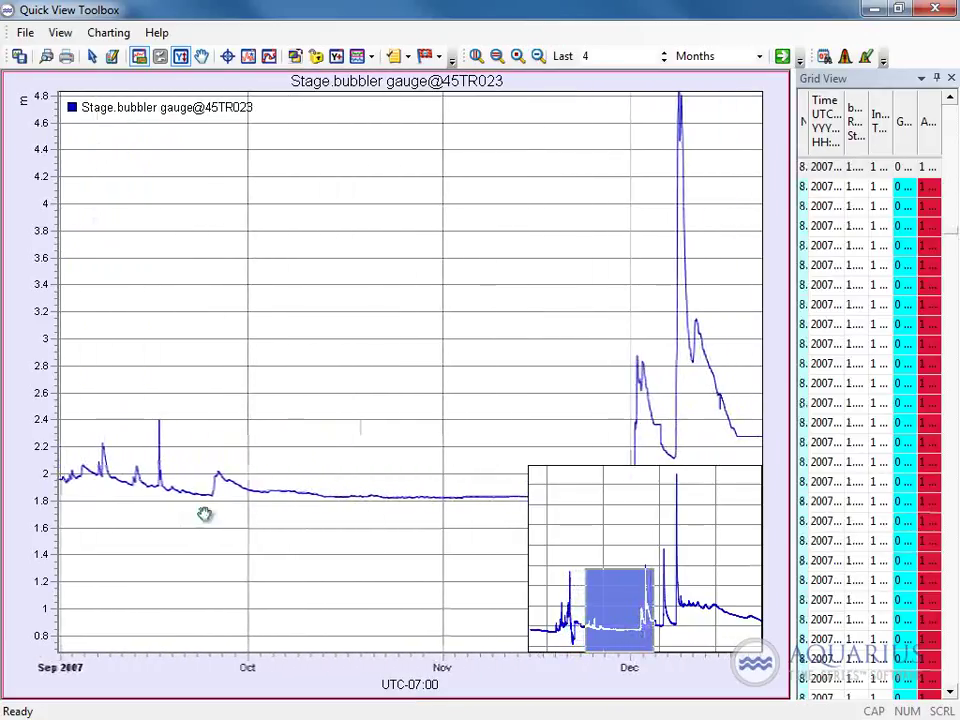
pyautogui.moveTo(413, 480); pyautogui.dragTo(229, 553)
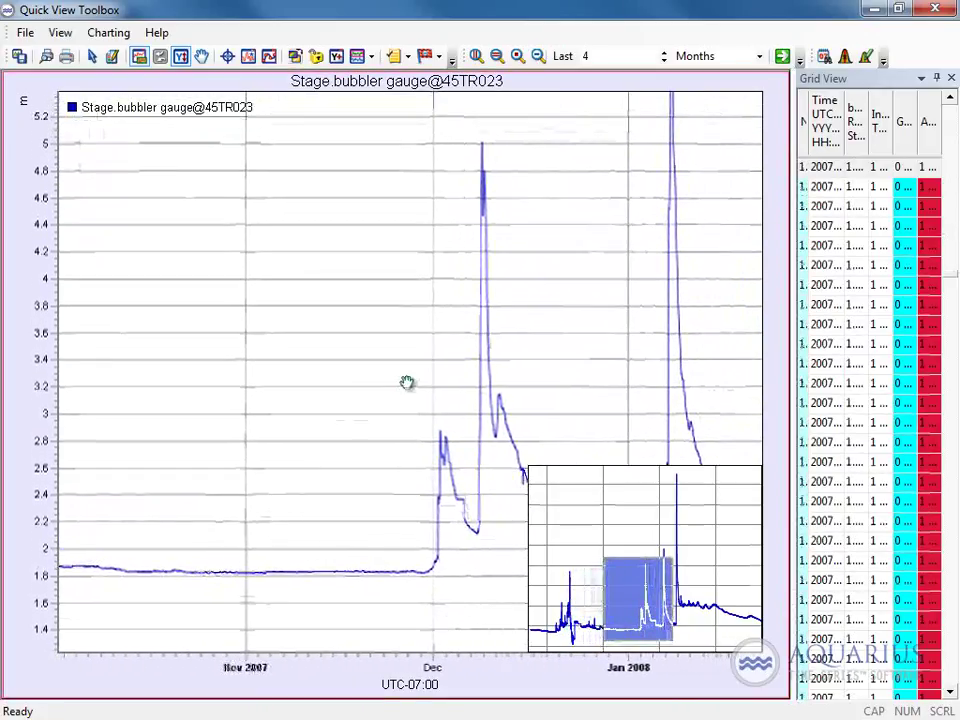
pyautogui.moveTo(438, 343); pyautogui.dragTo(325, 462)
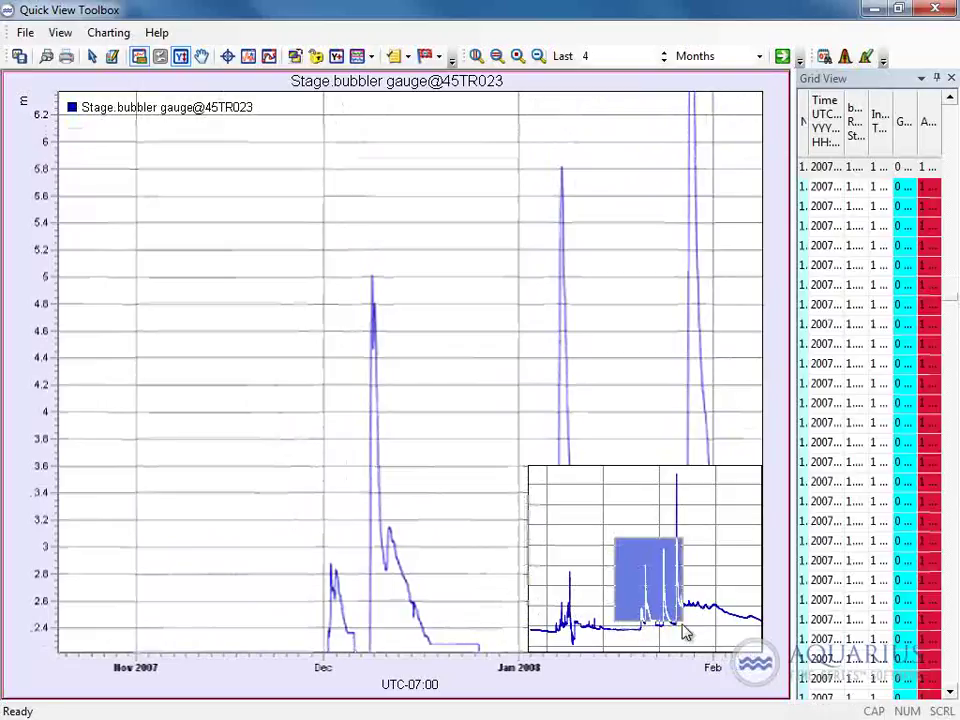
pyautogui.moveTo(632, 268); pyautogui.dragTo(346, 276)
pyautogui.moveTo(459, 431); pyautogui.dragTo(347, 330)
pyautogui.moveTo(471, 411); pyautogui.dragTo(229, 405)
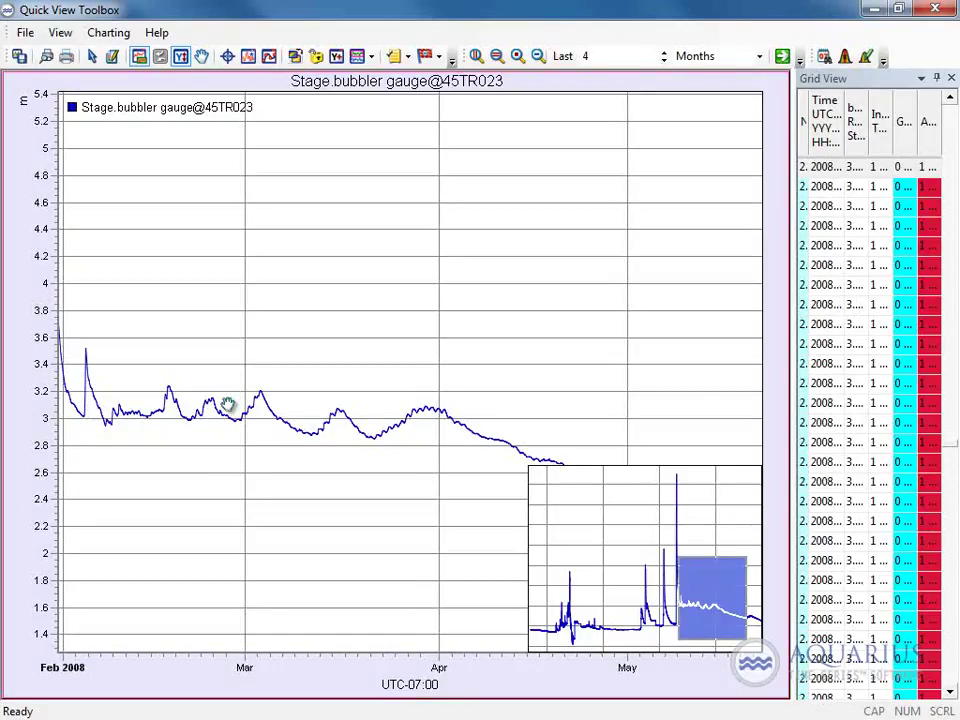
# Widen the Grid View pane and pan the chart back in time to about October 2007 through January 2008.
pyautogui.moveTo(791, 265); pyautogui.dragTo(651, 289)
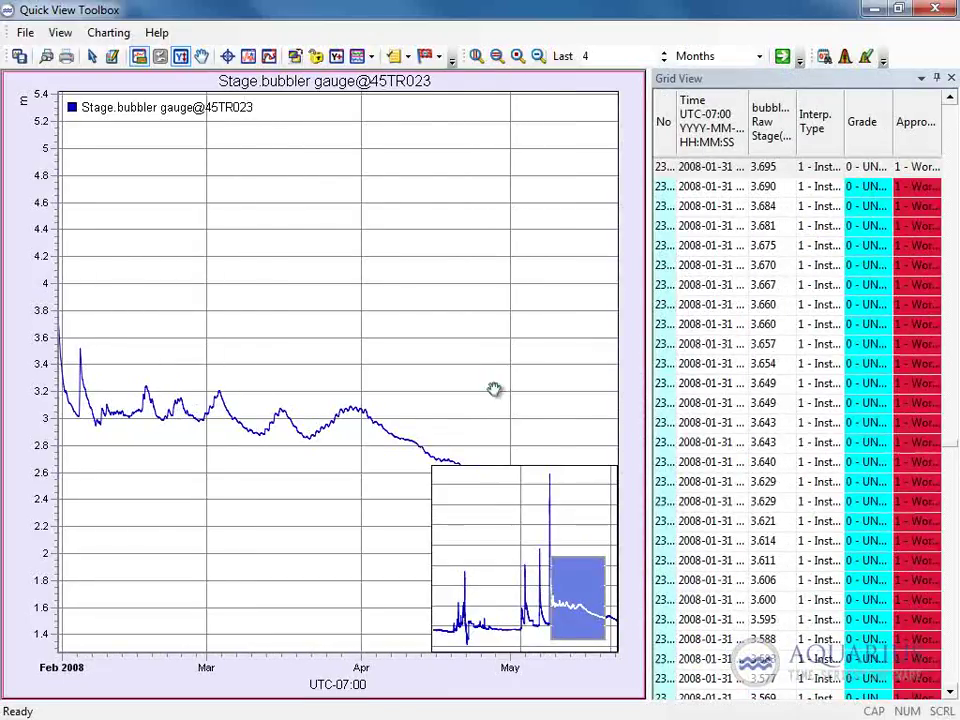
pyautogui.moveTo(143, 403); pyautogui.dragTo(306, 418)
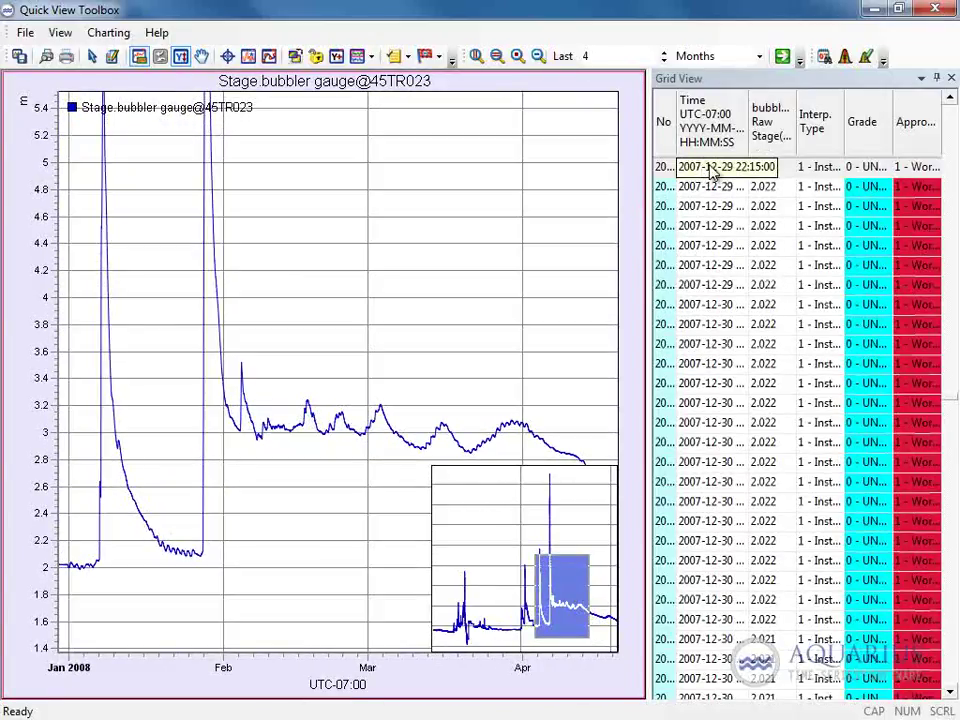
pyautogui.moveTo(285, 399); pyautogui.dragTo(446, 399)
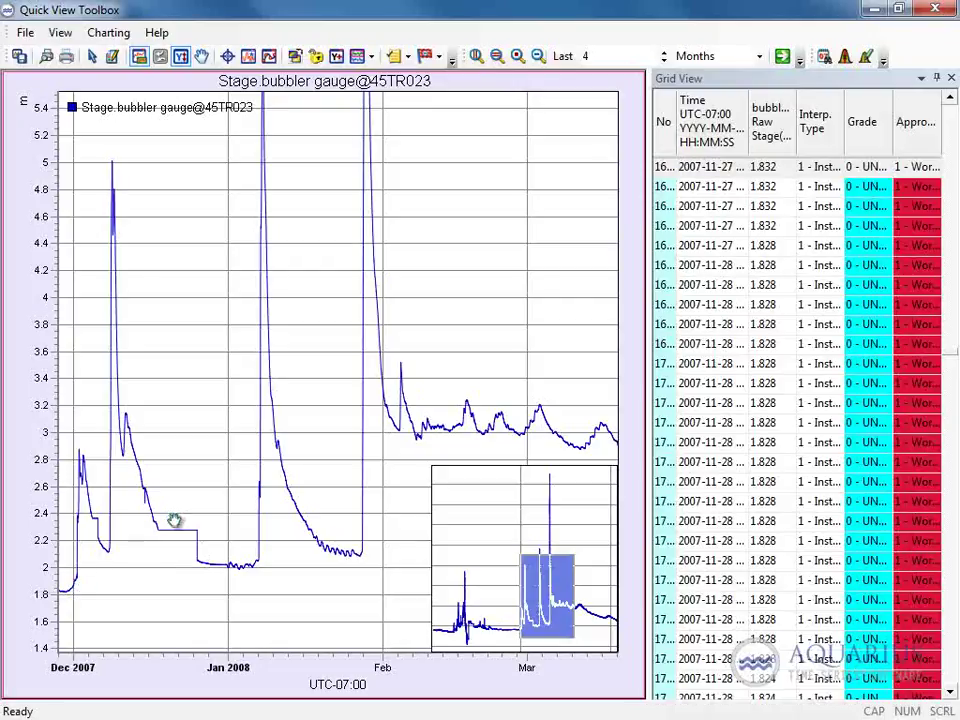
pyautogui.moveTo(304, 448); pyautogui.dragTo(405, 401)
pyautogui.moveTo(258, 510); pyautogui.dragTo(358, 476)
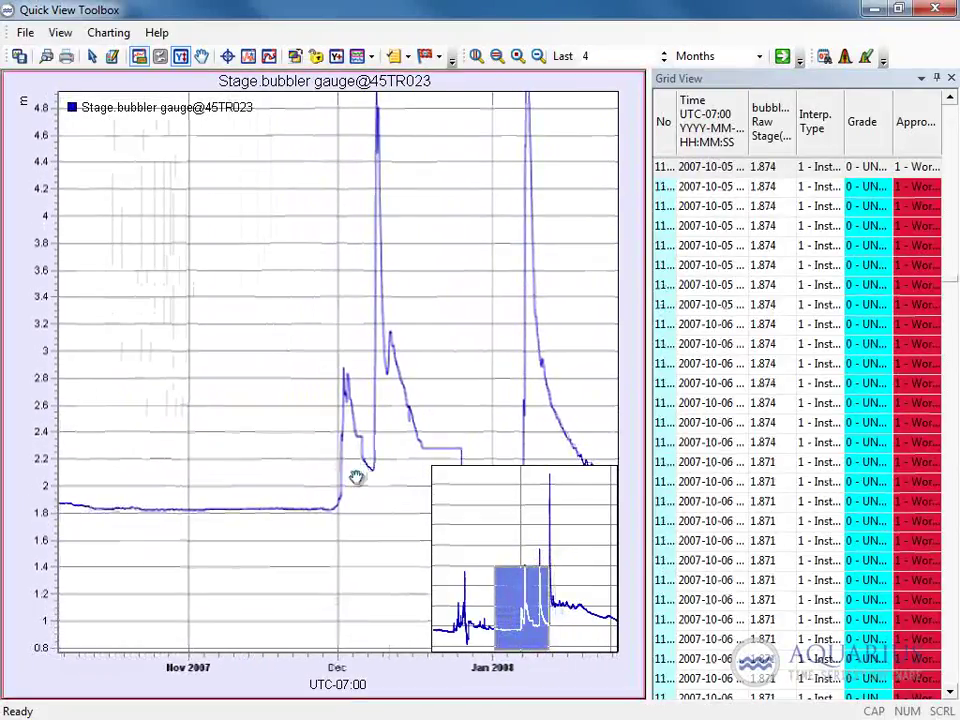
# Reset the axes and box-zoom in stages into about September 10 to 14, 2007, down to the individual data points.
pyautogui.click(161, 57)
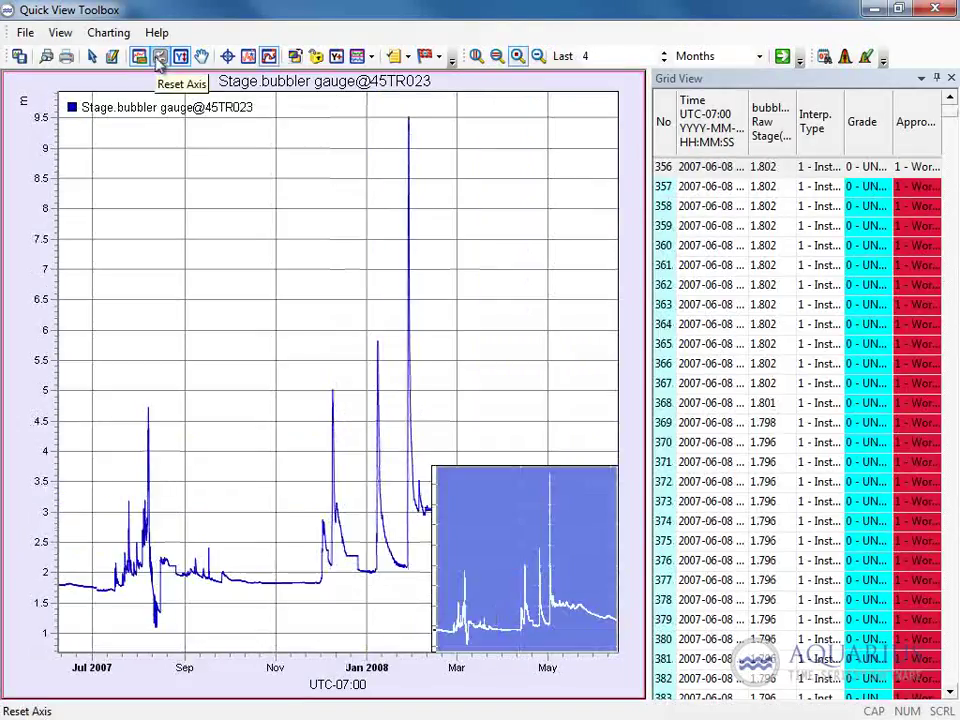
pyautogui.click(520, 57)
pyautogui.moveTo(168, 541); pyautogui.dragTo(240, 597)
pyautogui.moveTo(293, 413); pyautogui.dragTo(343, 462)
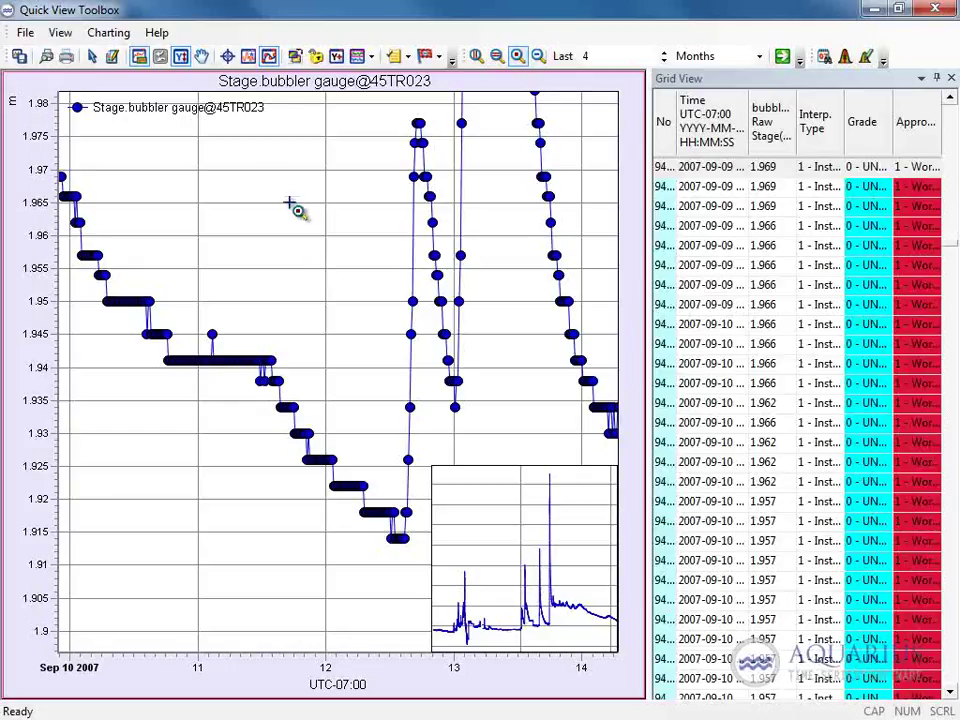
# Inspect the chart with the crosshair cursor, and read data point values along the September 12, 2007 section with the value-tracking cursor.
pyautogui.click(228, 57)
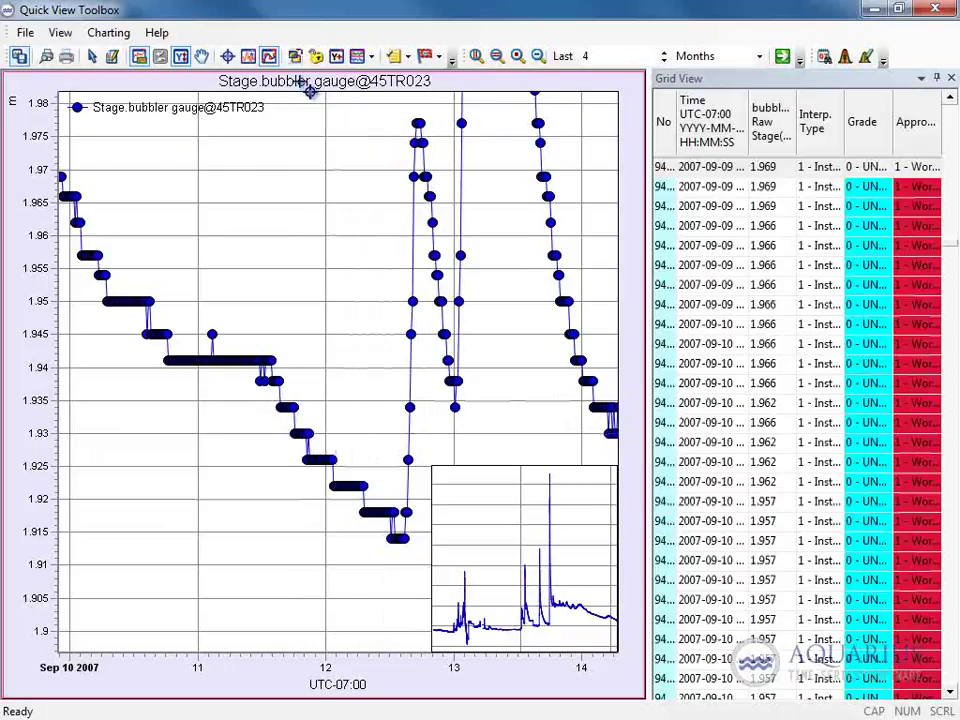
pyautogui.click(248, 58)
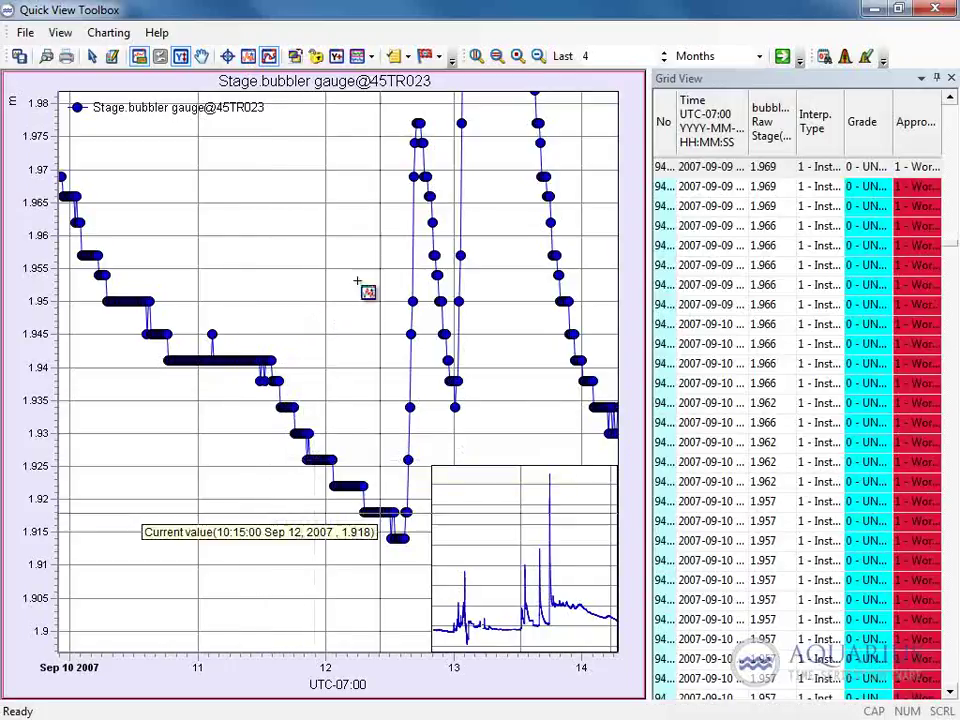
# Box-zoom in stages to about 18:00 September 11 to 05:00 September 12, 2007, and turn the data point value-tracking cursor back on.
pyautogui.click(517, 56)
pyautogui.moveTo(272, 387); pyautogui.dragTo(413, 527)
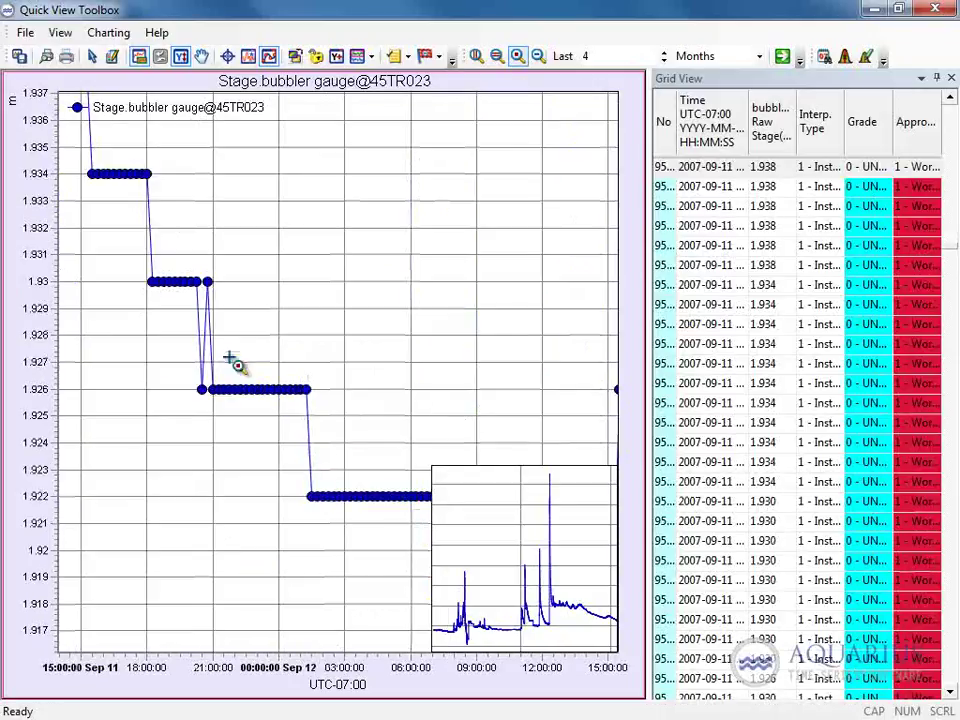
pyautogui.moveTo(135, 246); pyautogui.dragTo(402, 503)
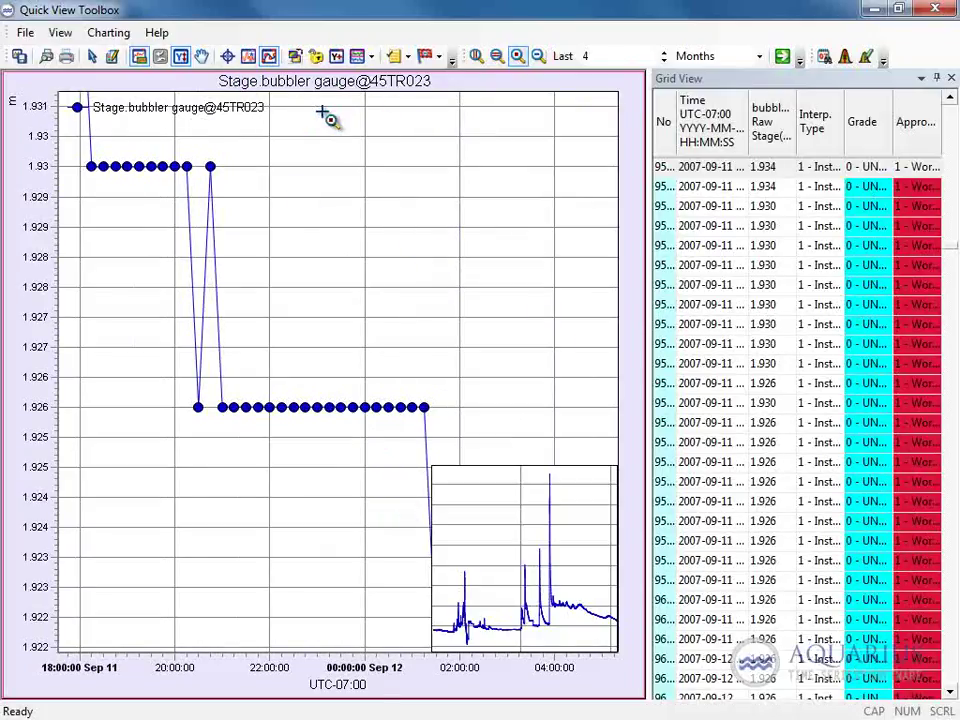
pyautogui.click(250, 57)
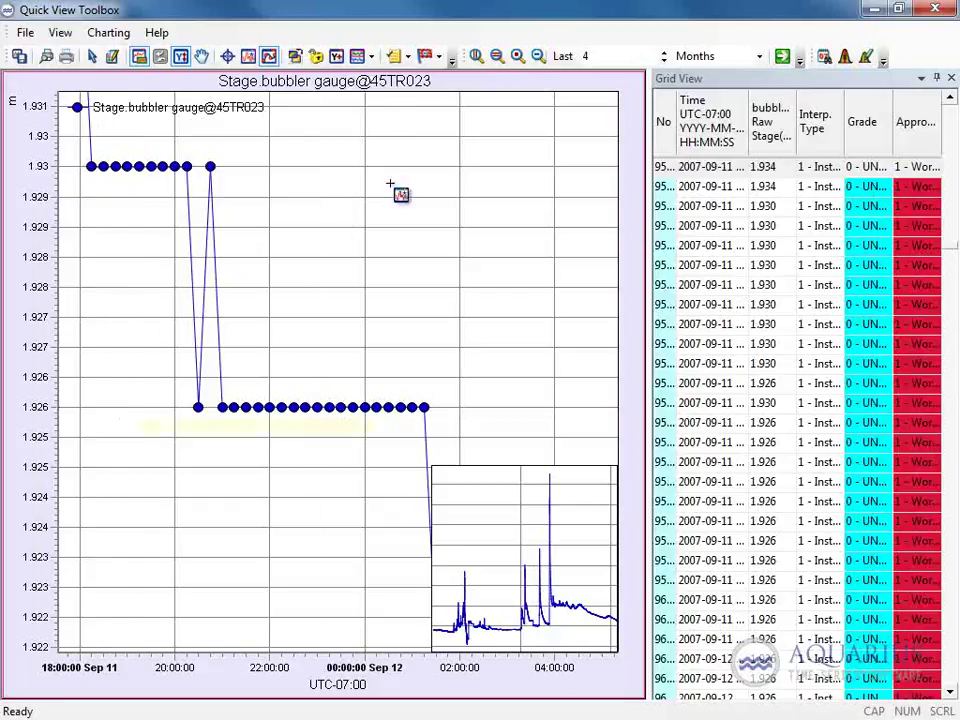
# Select several September 11, 2007 readings one by one in the Grid View to locate their points on the chart.
pyautogui.click(715, 250)
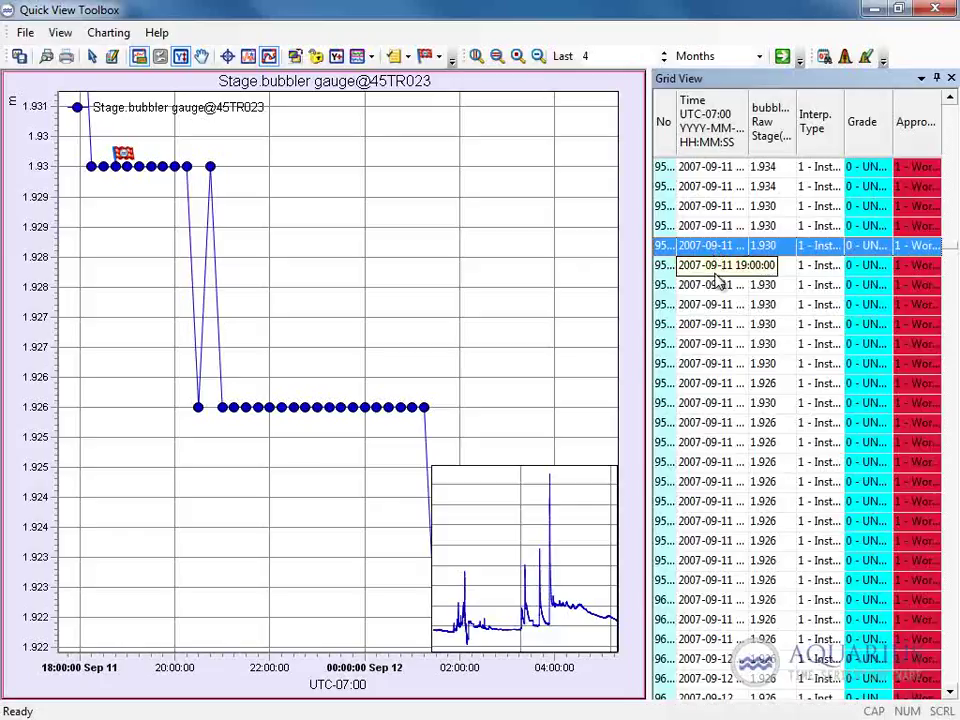
pyautogui.click(724, 289)
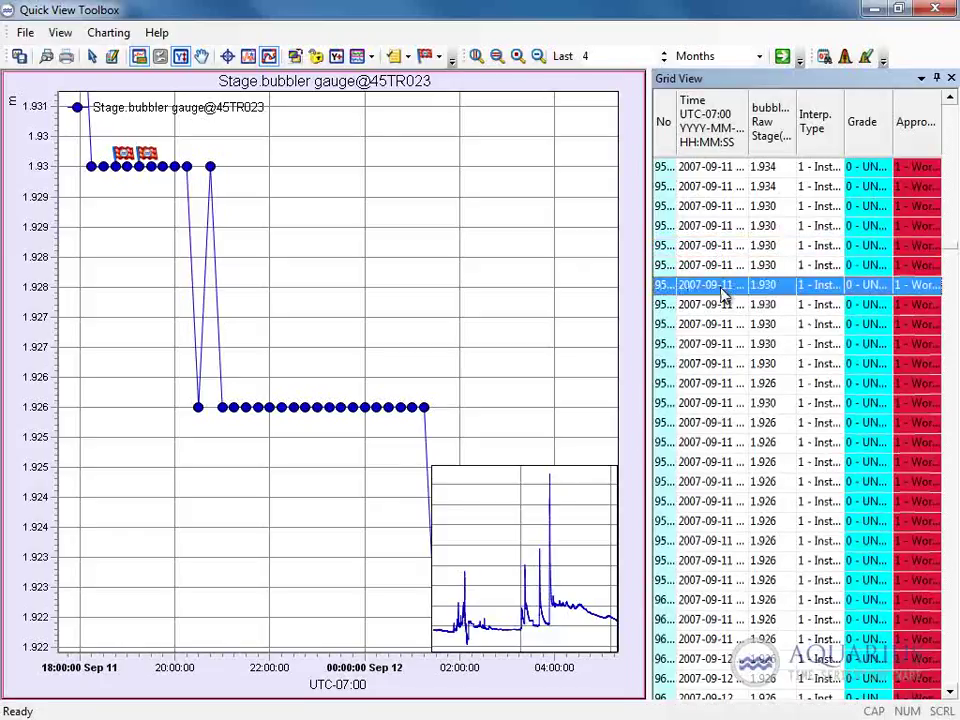
pyautogui.click(714, 602)
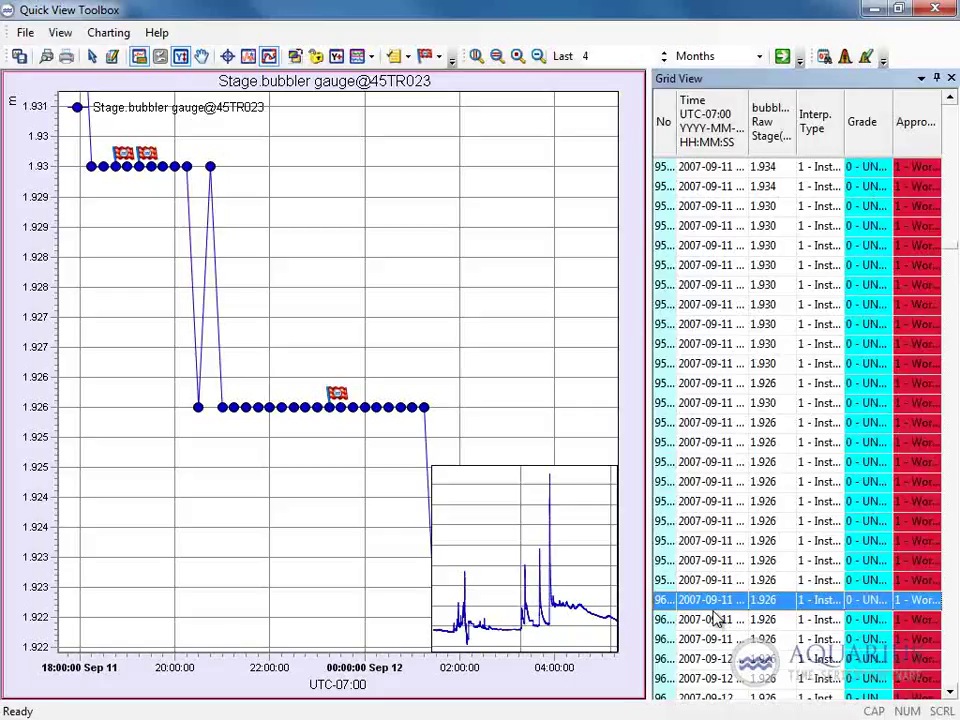
pyautogui.click(718, 405)
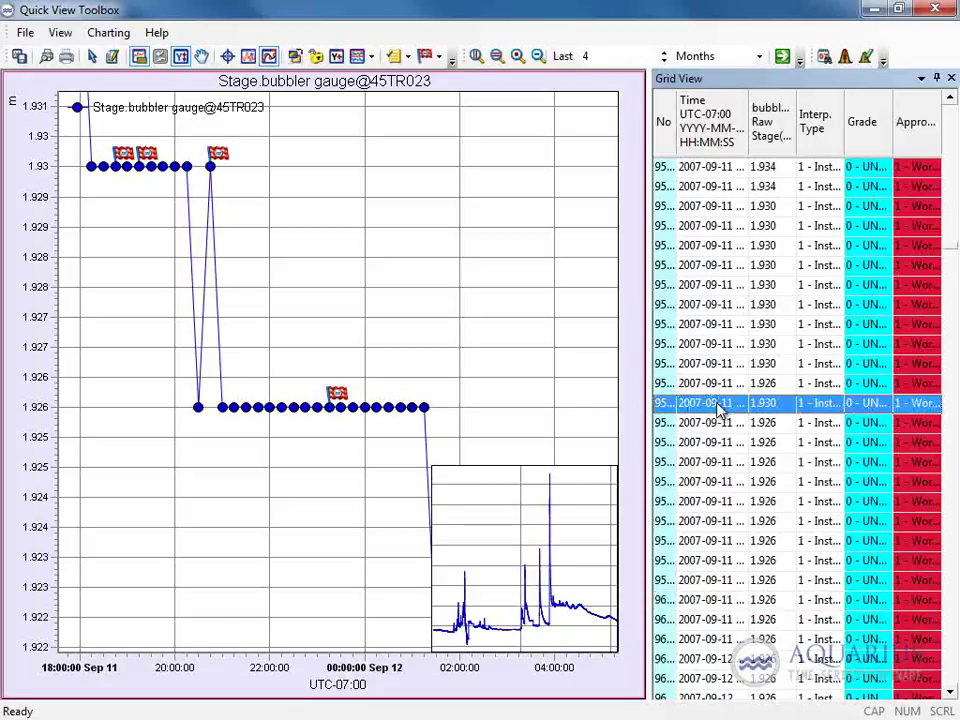
pyautogui.click(727, 346)
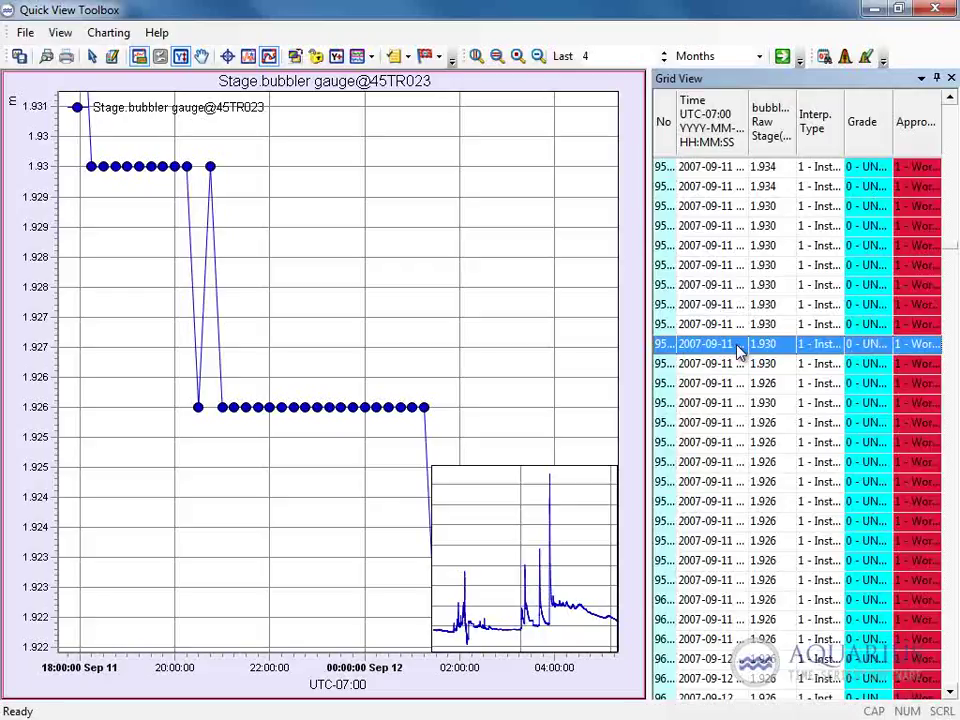
# Try to search for the data point dated 9/25/2008 using Zoom to Day.
pyautogui.click(823, 58)
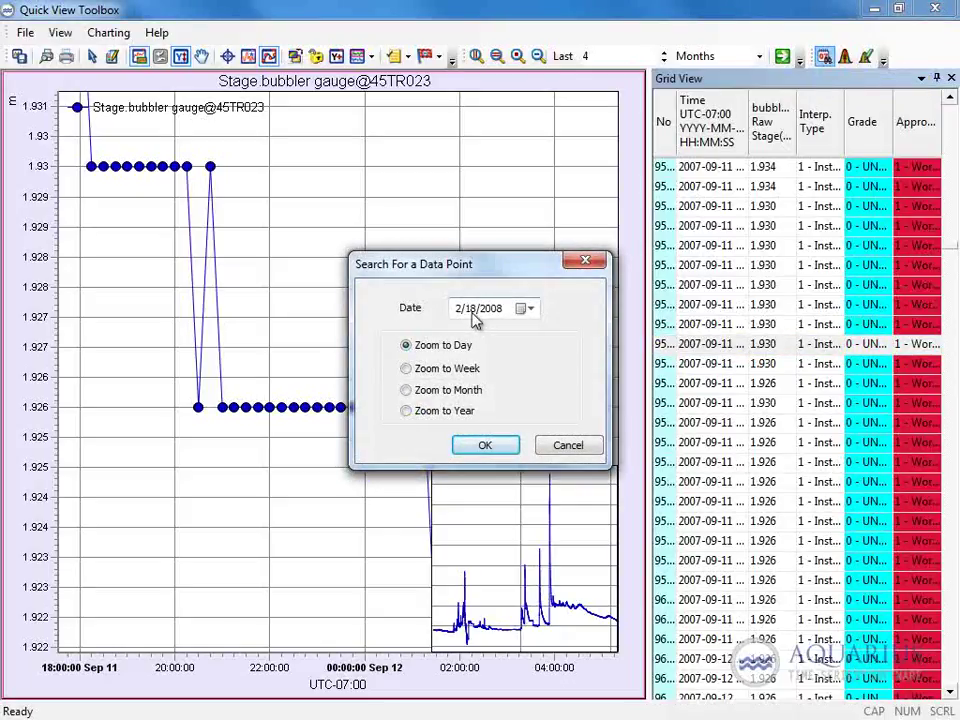
pyautogui.click(525, 310)
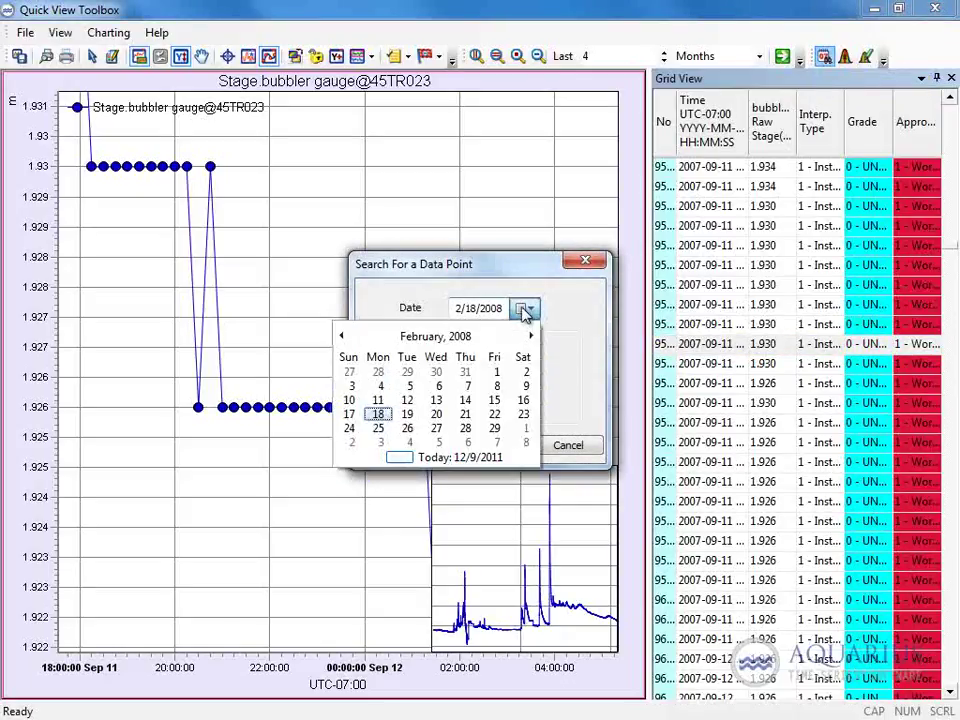
pyautogui.click(452, 340)
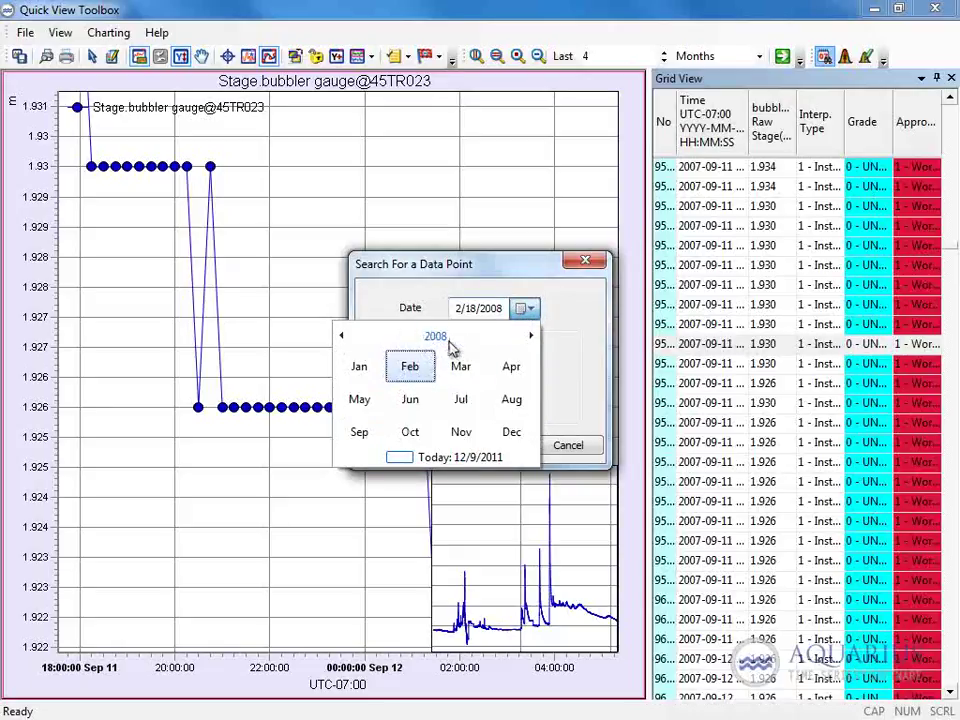
pyautogui.click(360, 433)
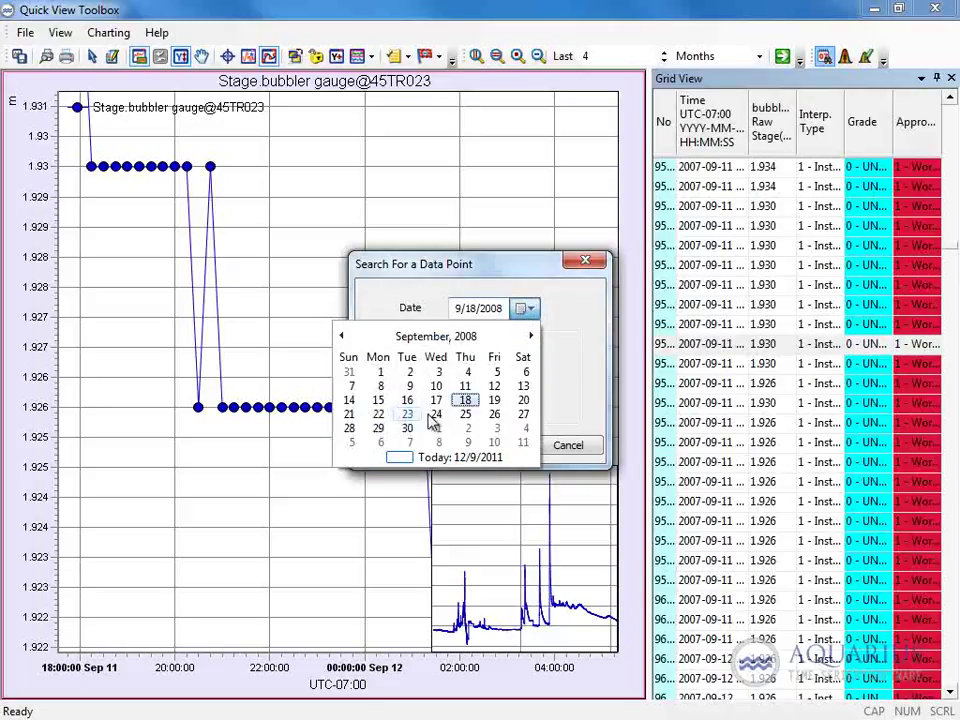
pyautogui.click(465, 414)
pyautogui.click(456, 344)
pyautogui.click(487, 445)
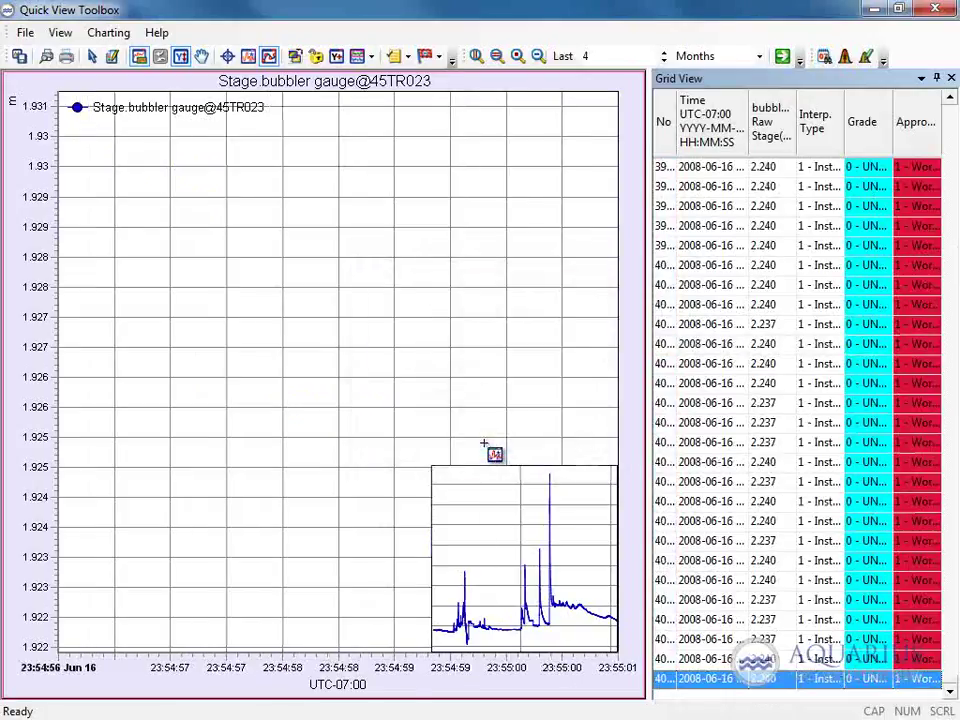
# Reset the axes to the full record and search for the data point dated 1/9/2008 using Zoom to Day.
pyautogui.click(163, 57)
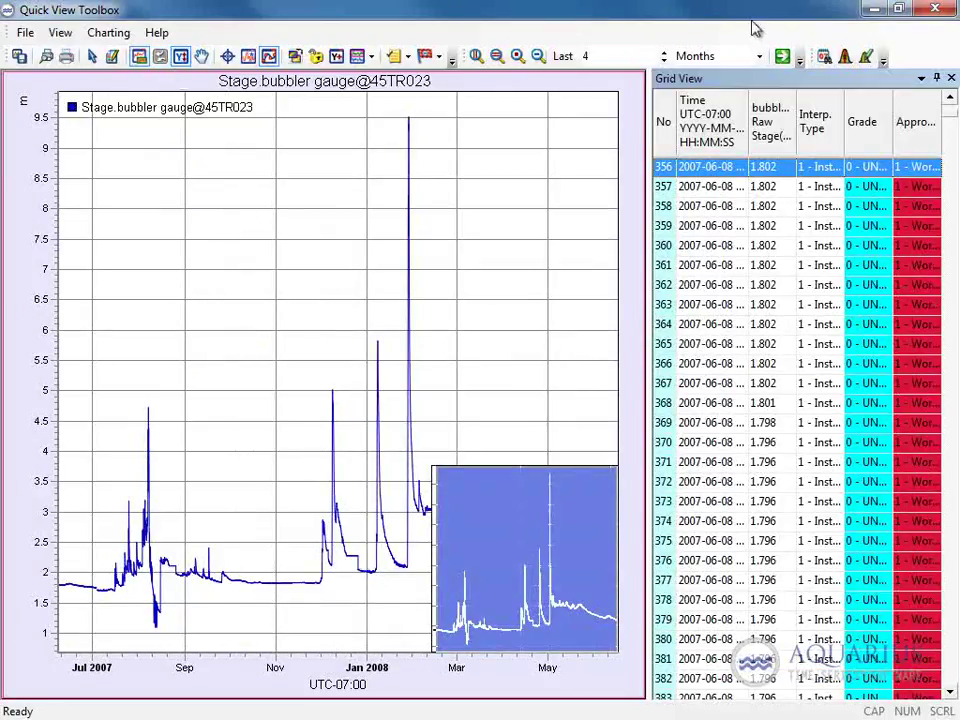
pyautogui.click(824, 58)
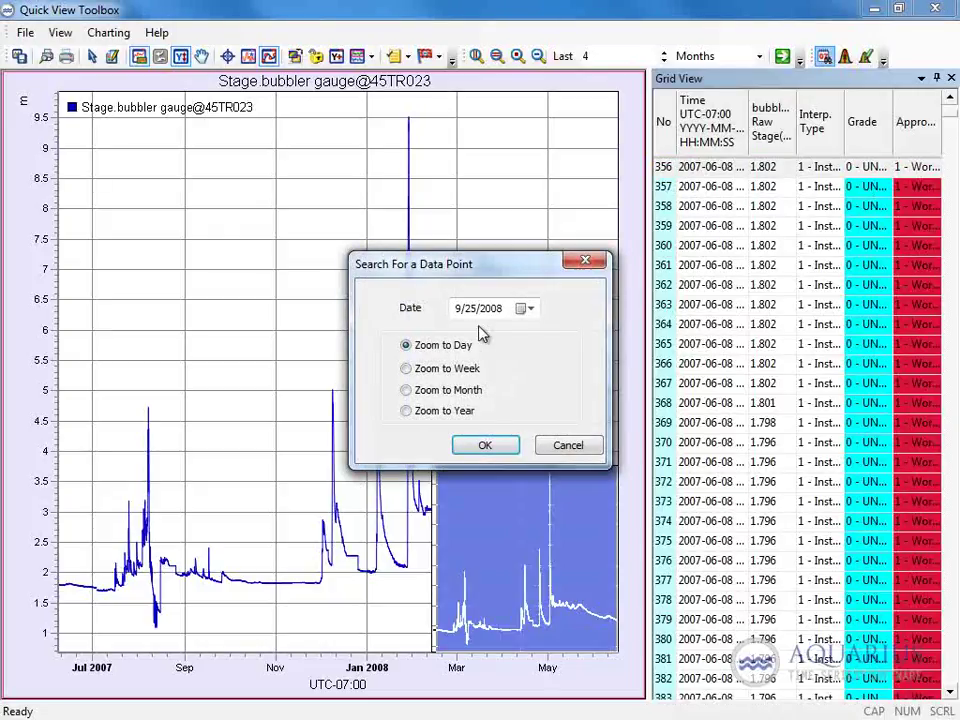
pyautogui.click(524, 308)
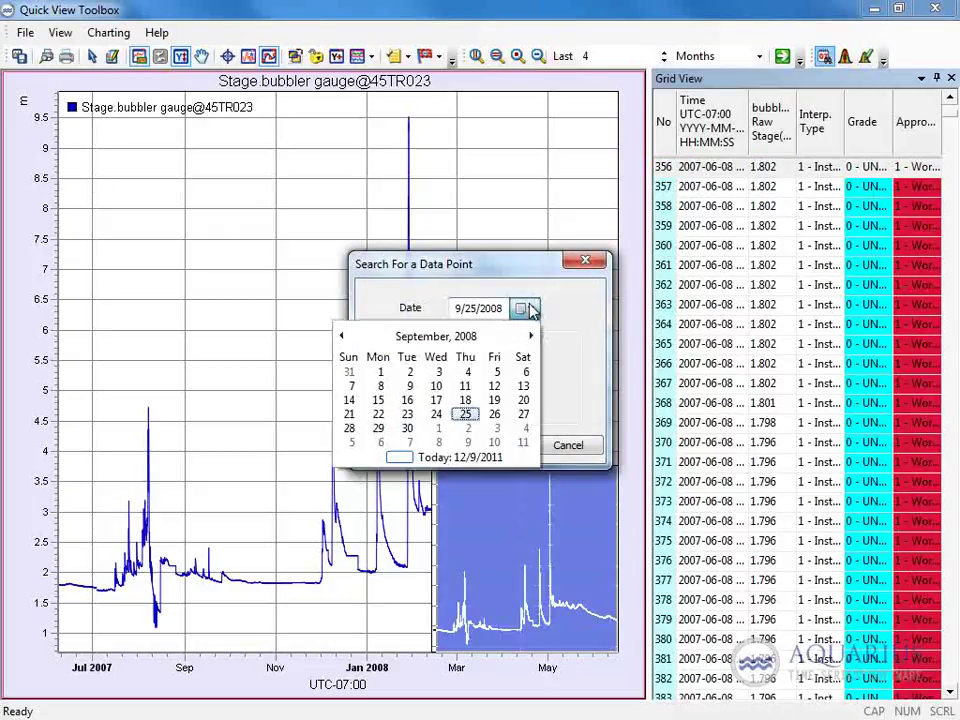
pyautogui.click(432, 340)
pyautogui.click(360, 368)
pyautogui.click(438, 387)
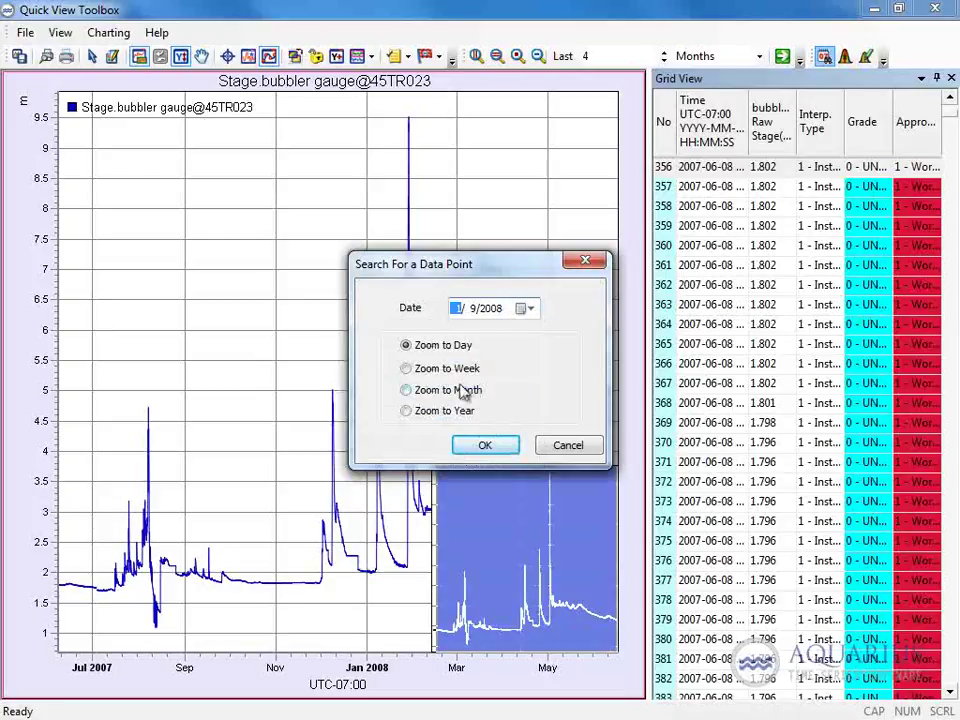
pyautogui.click(492, 451)
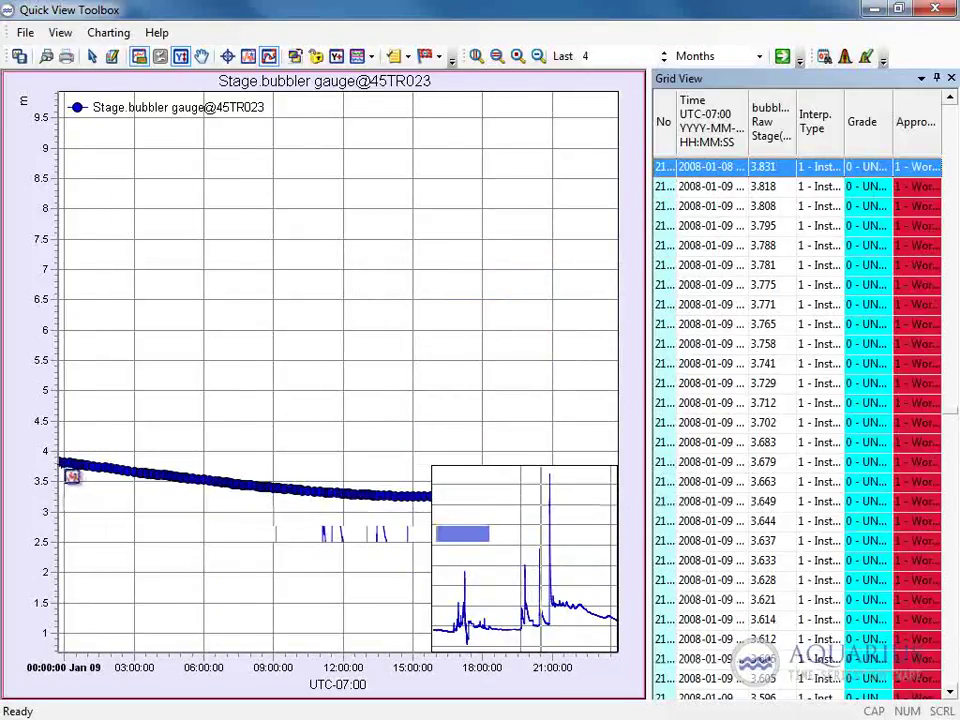
pyautogui.moveTo(122, 479)
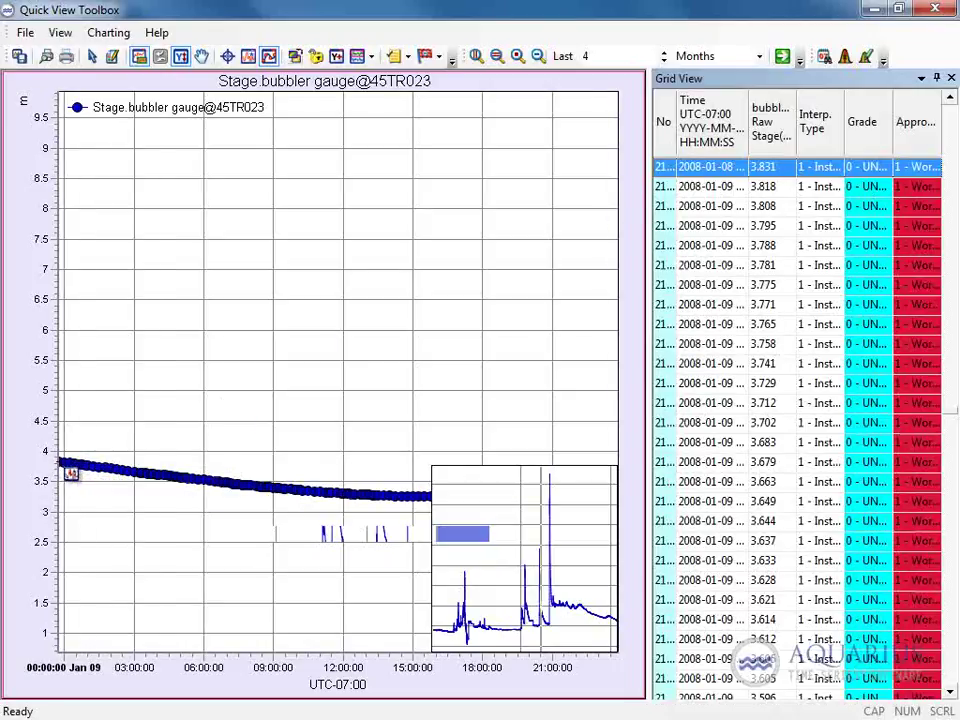